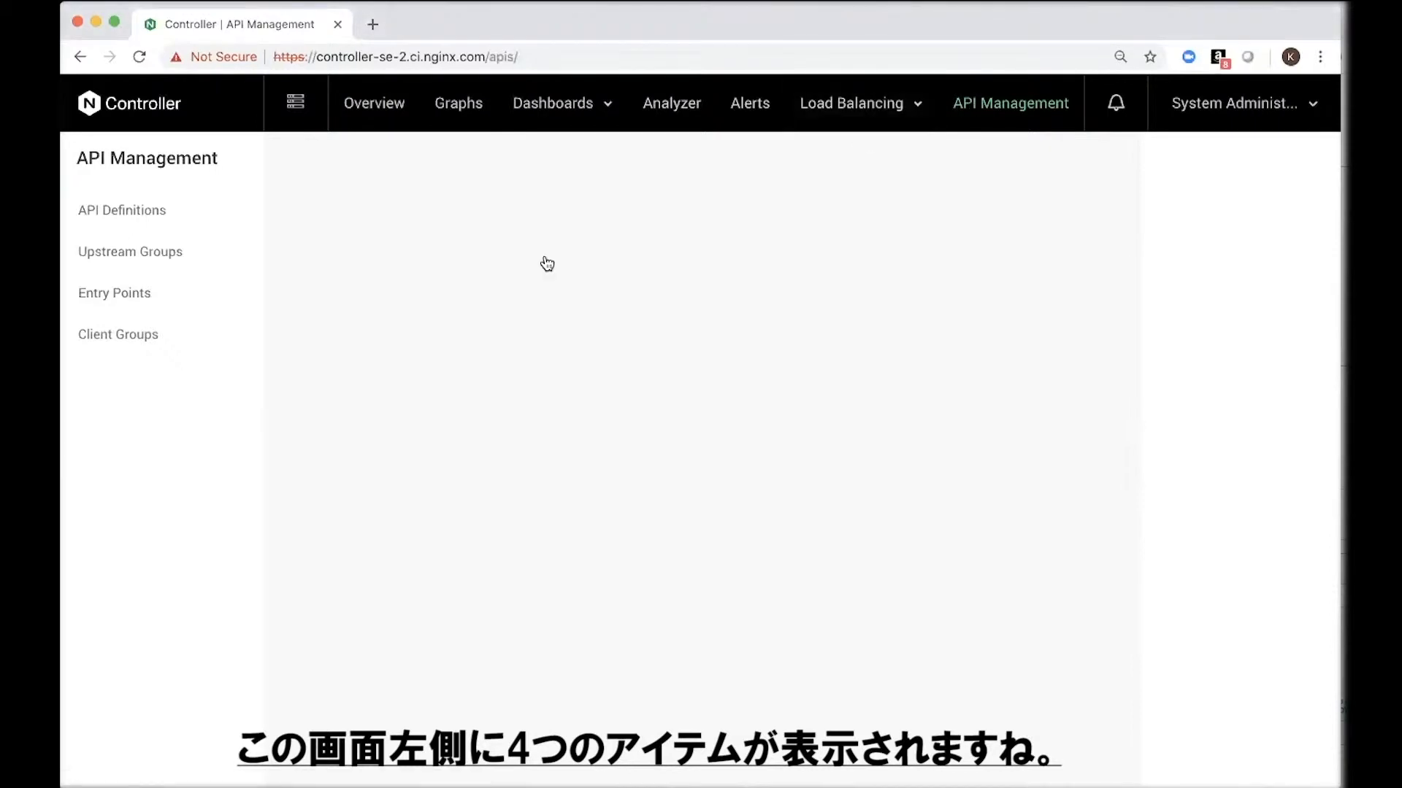
Step: Start a new entry point named "Product API Access" with the hostname product-api-access
left_click(144, 297)
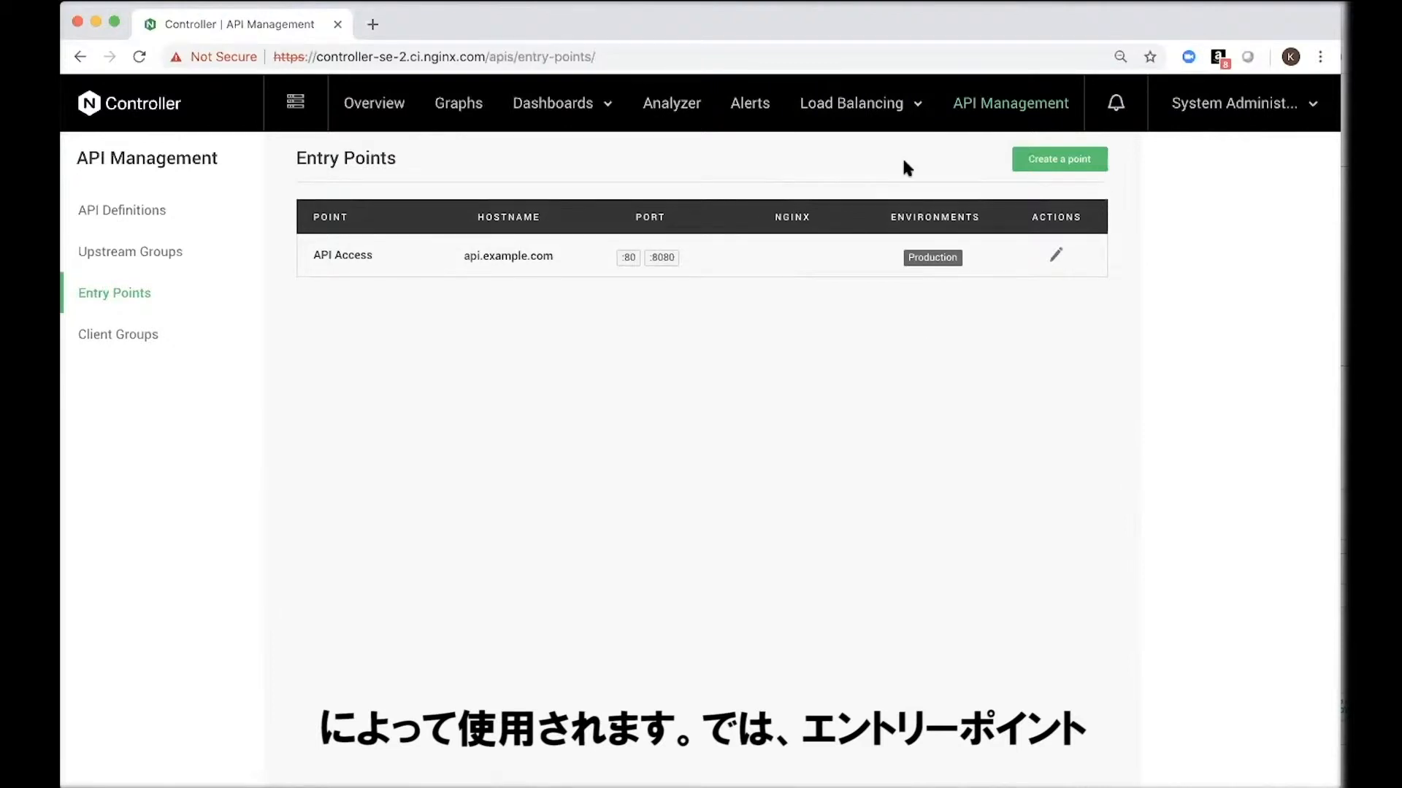
left_click(1070, 161)
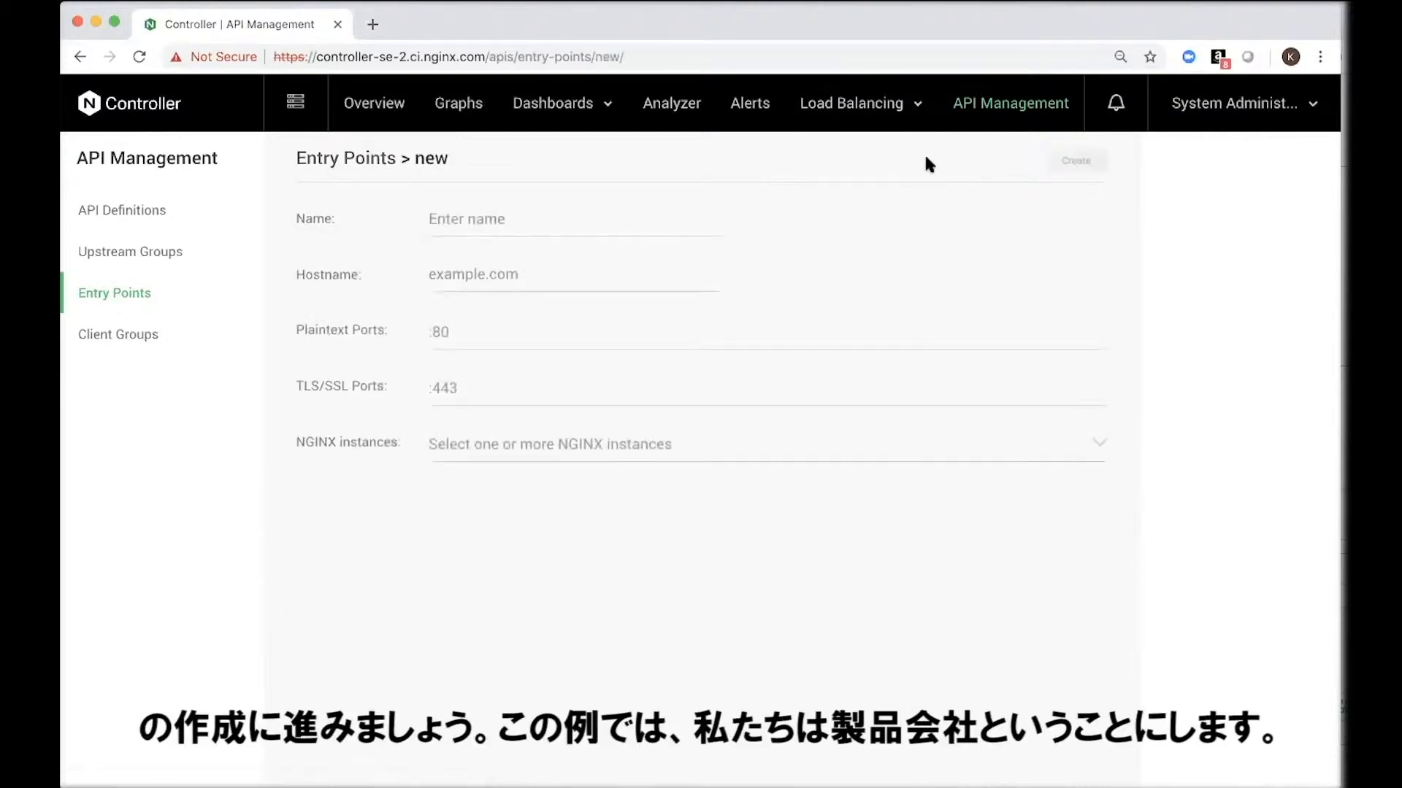
left_click(551, 224)
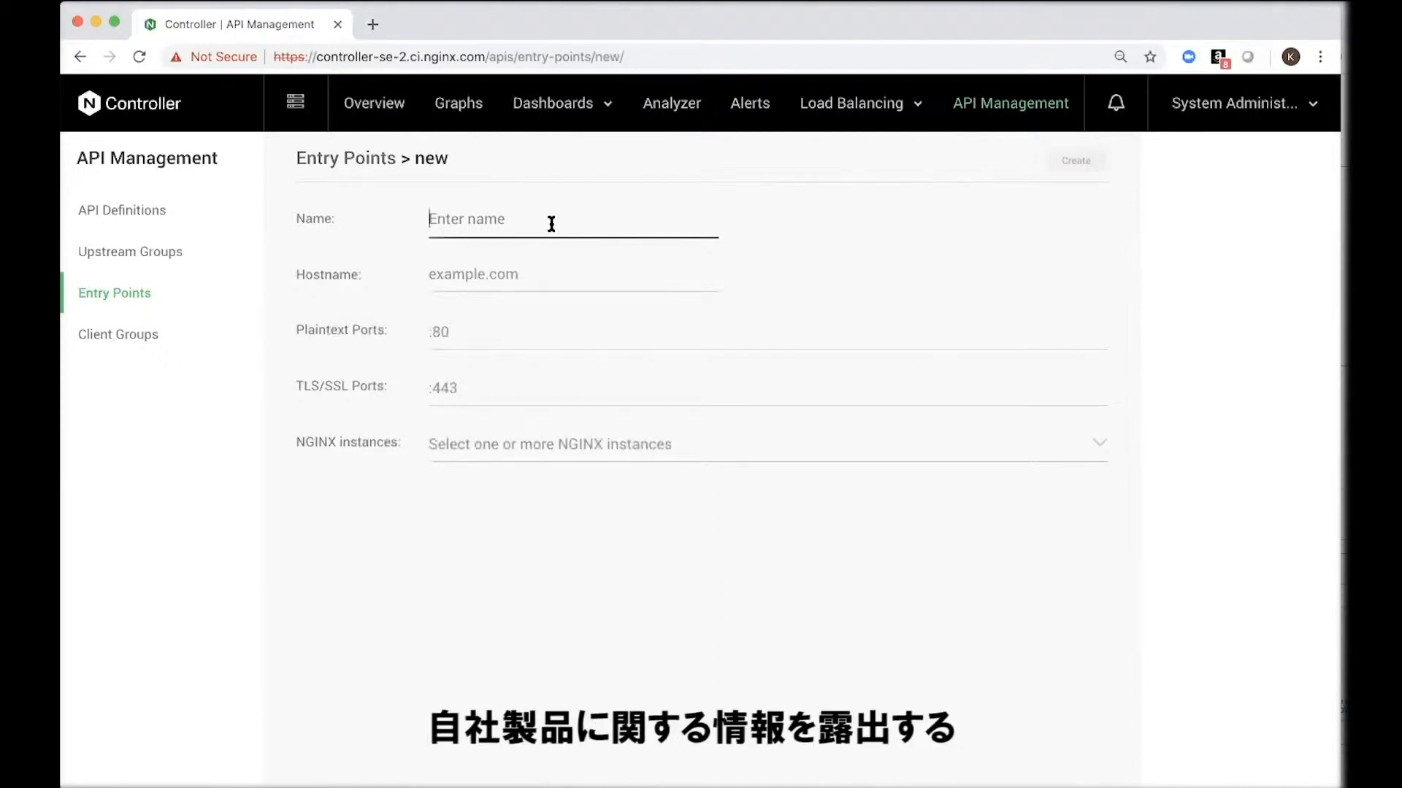
type("Product API Access")
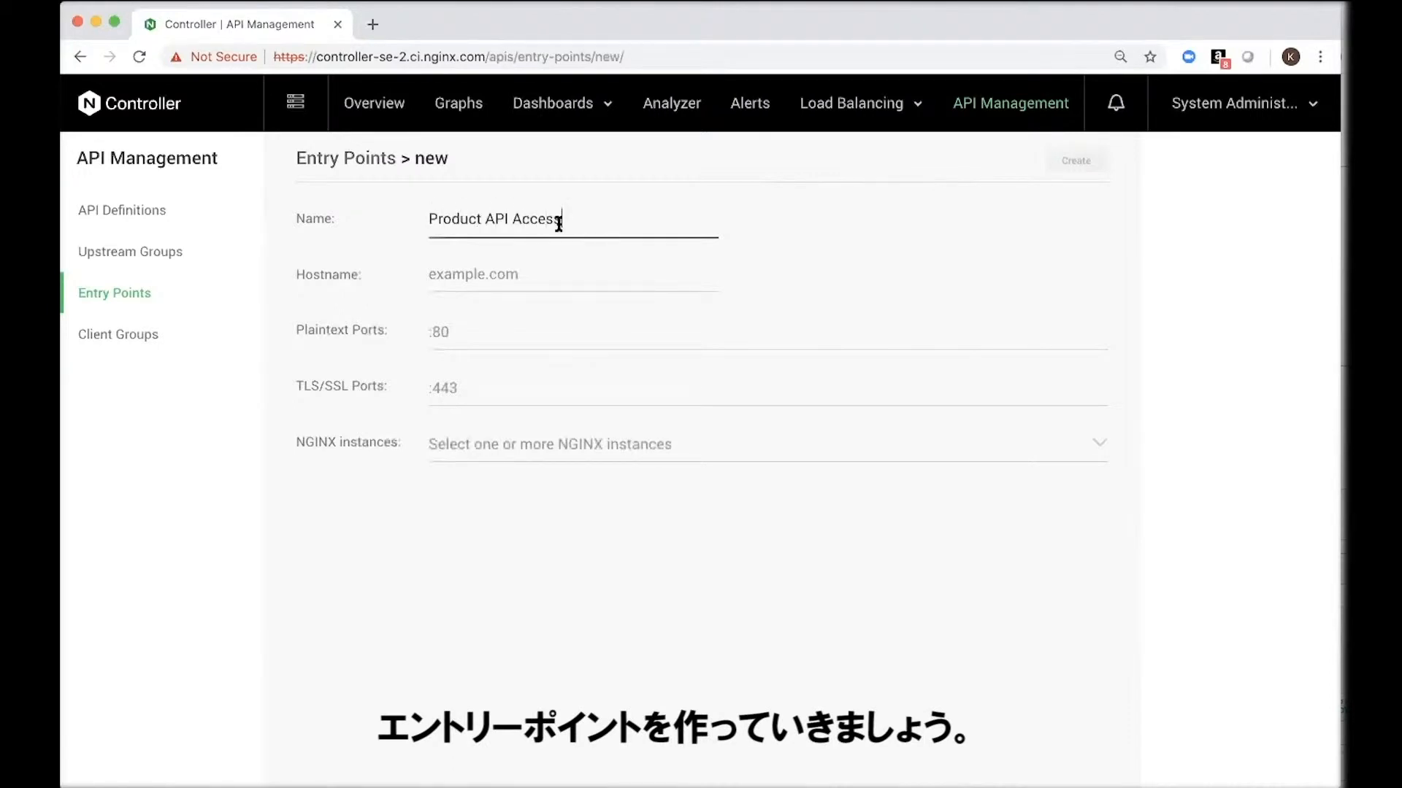
left_click(562, 267)
type("product")
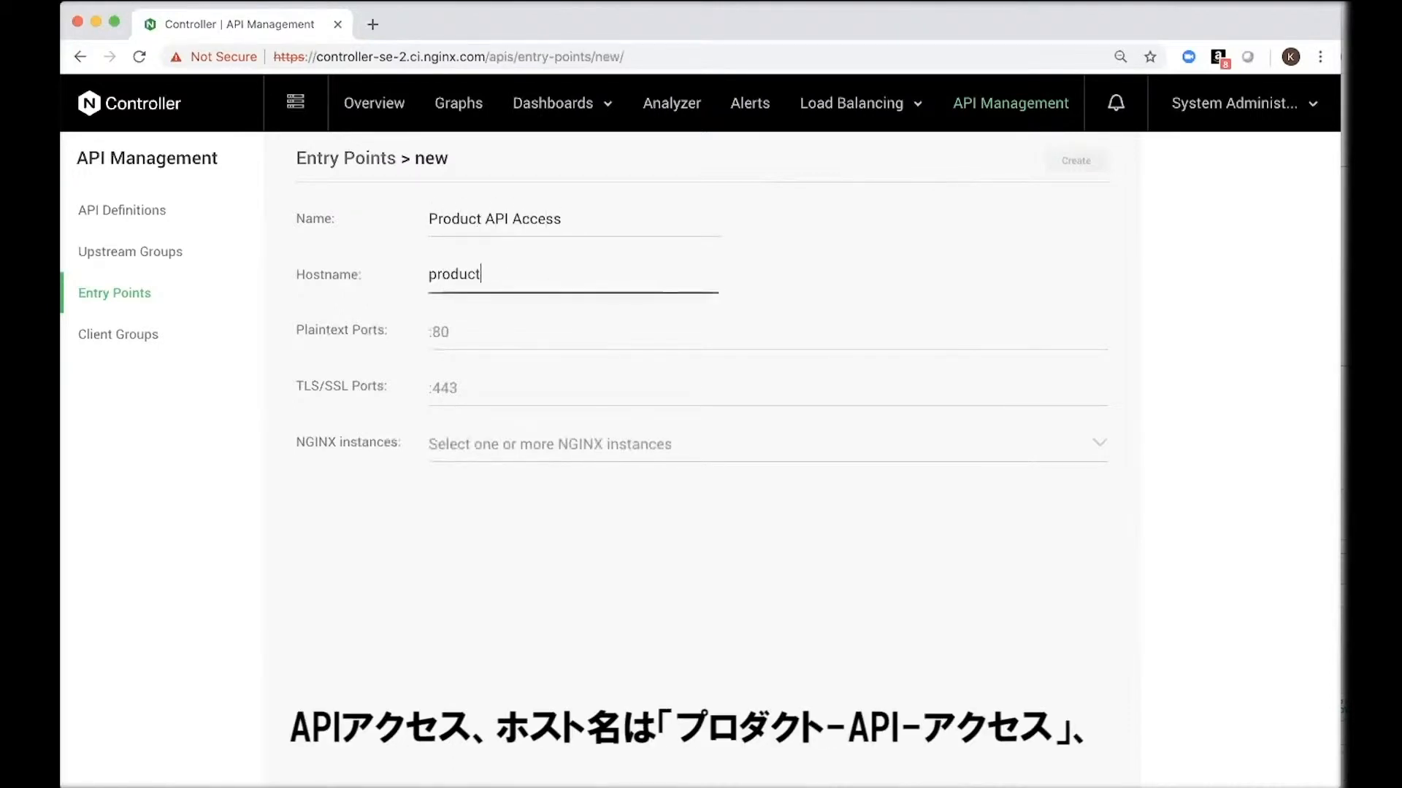
type("-api-access")
Step: Enter :80 and :8080 as the entry point's plaintext ports
left_click(554, 322)
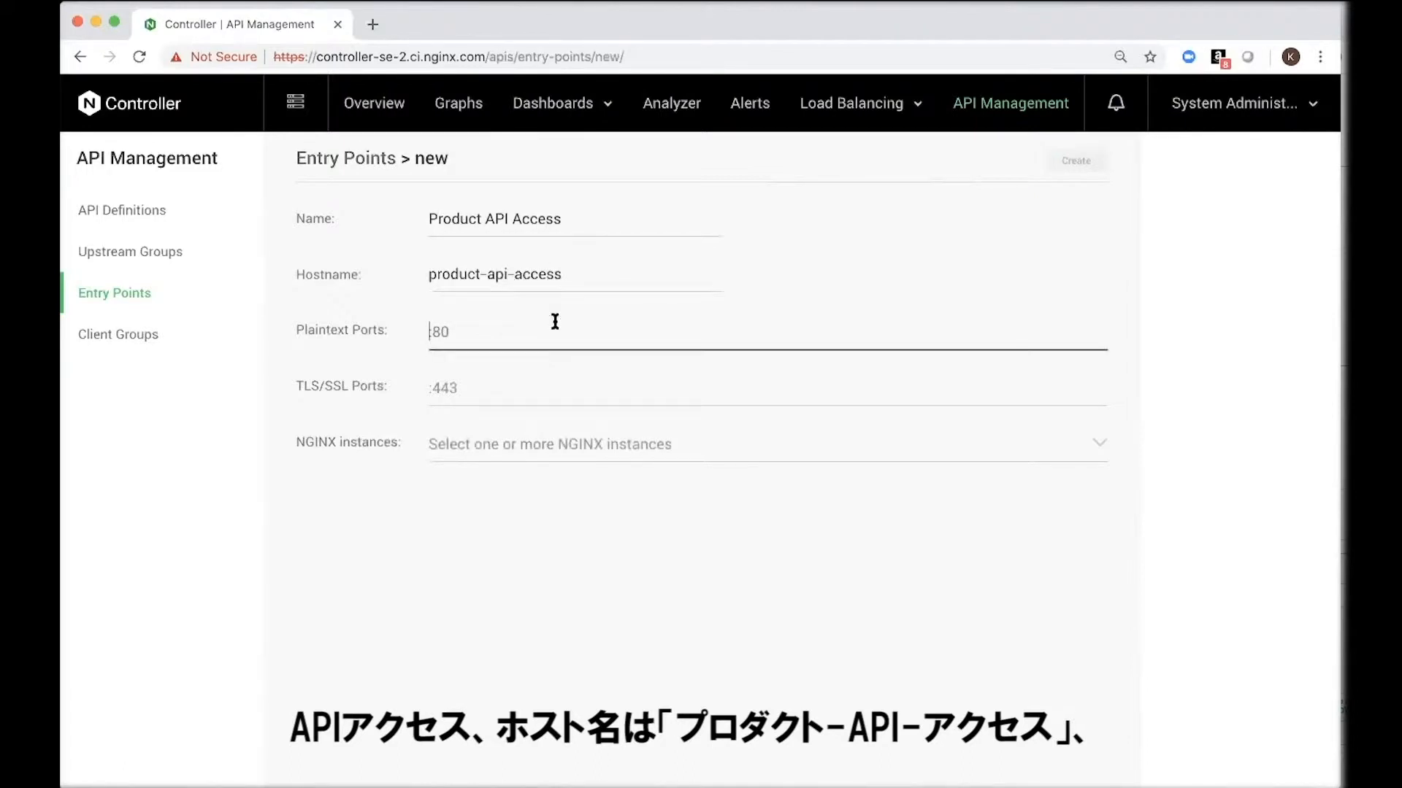
type(":80")
key("Return")
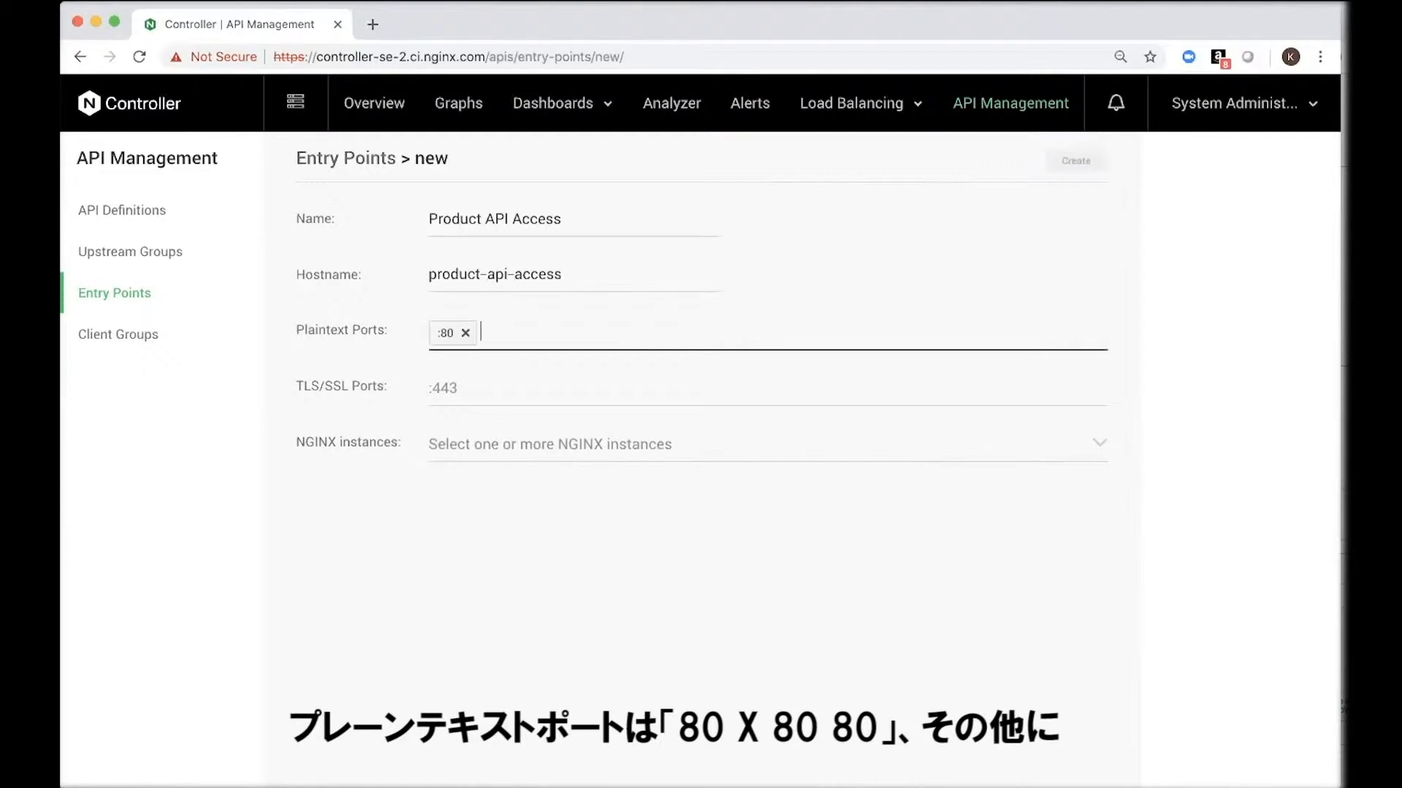
type(":8080")
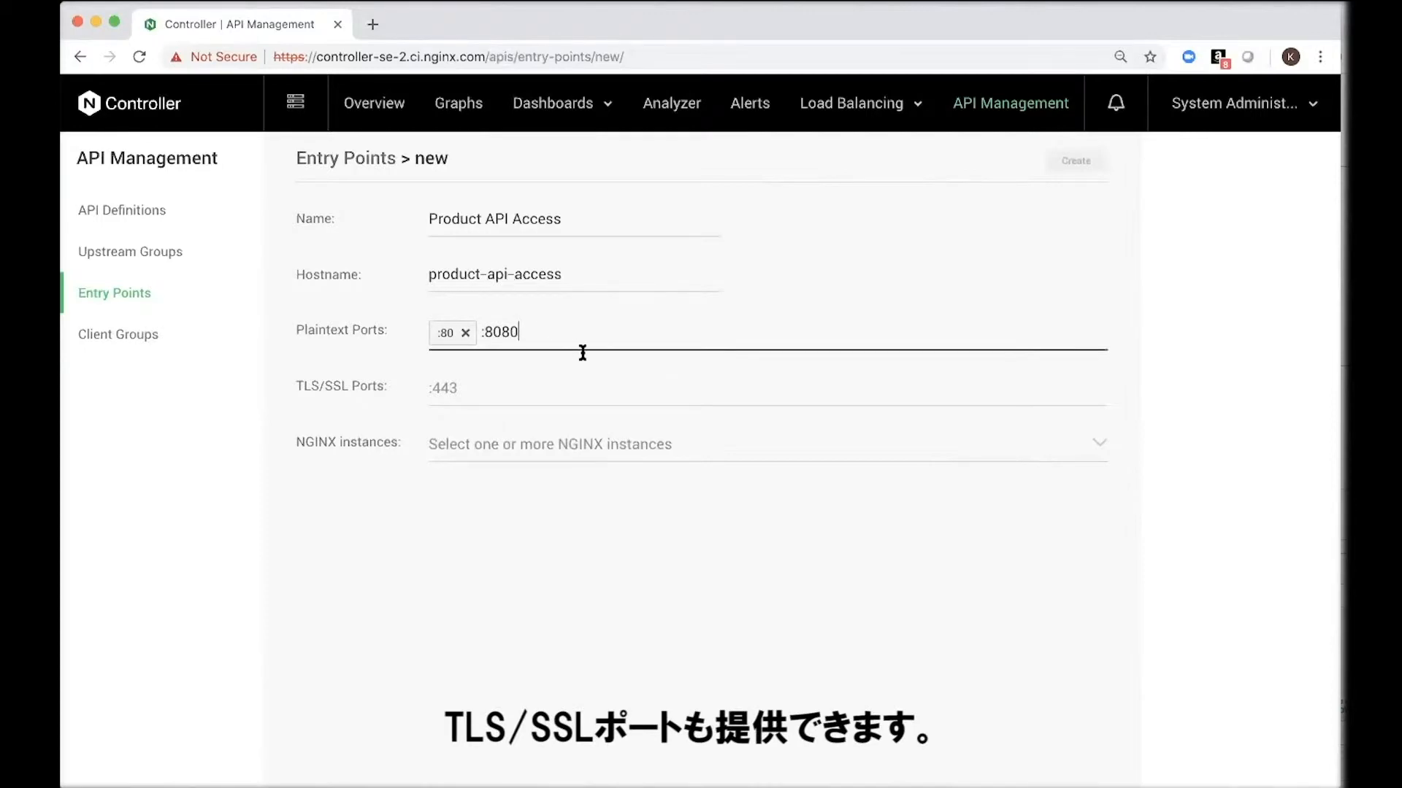
Step: Assign the NGINX instance nginx-plus-r15-p1 @ AWS_API_GW to the entry point and create it
left_click(649, 455)
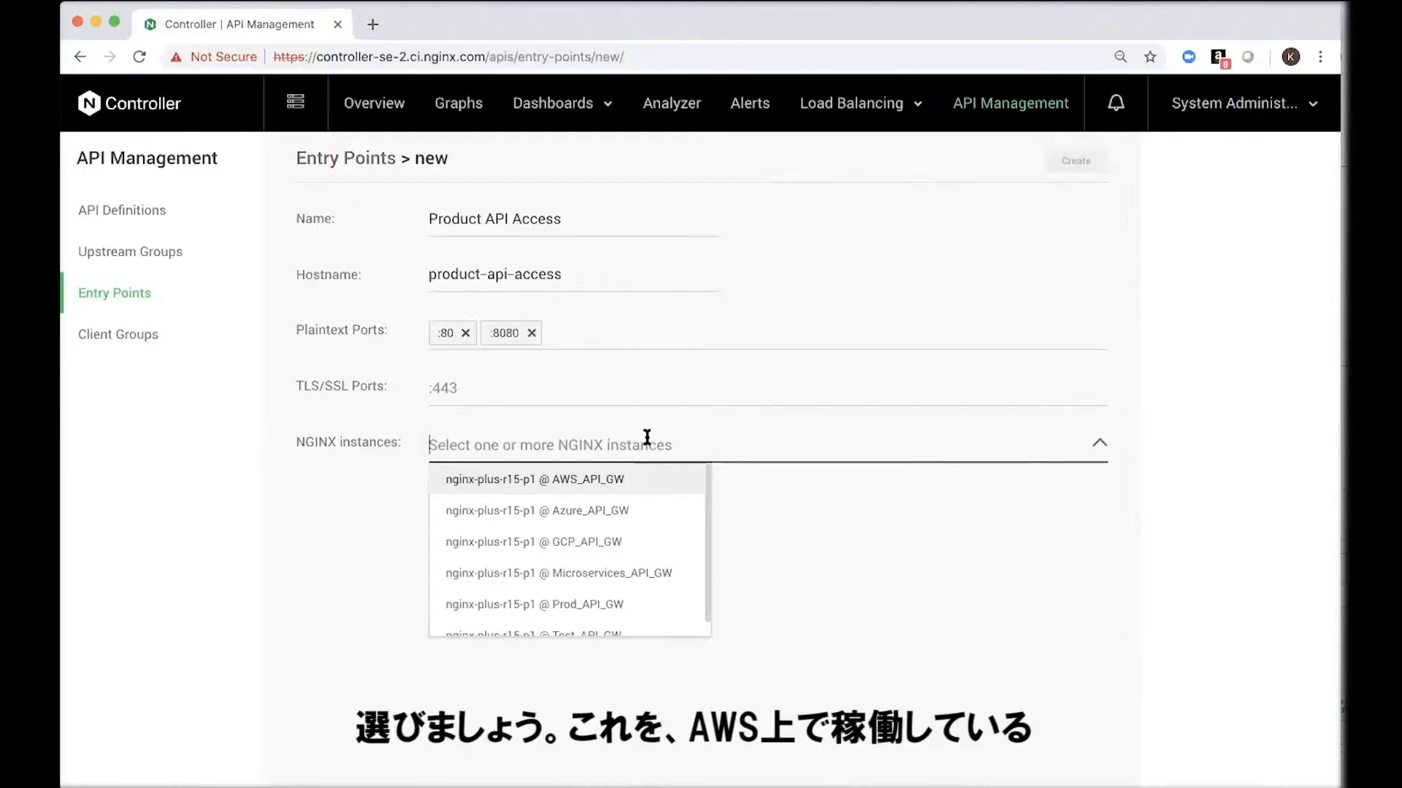
left_click(652, 479)
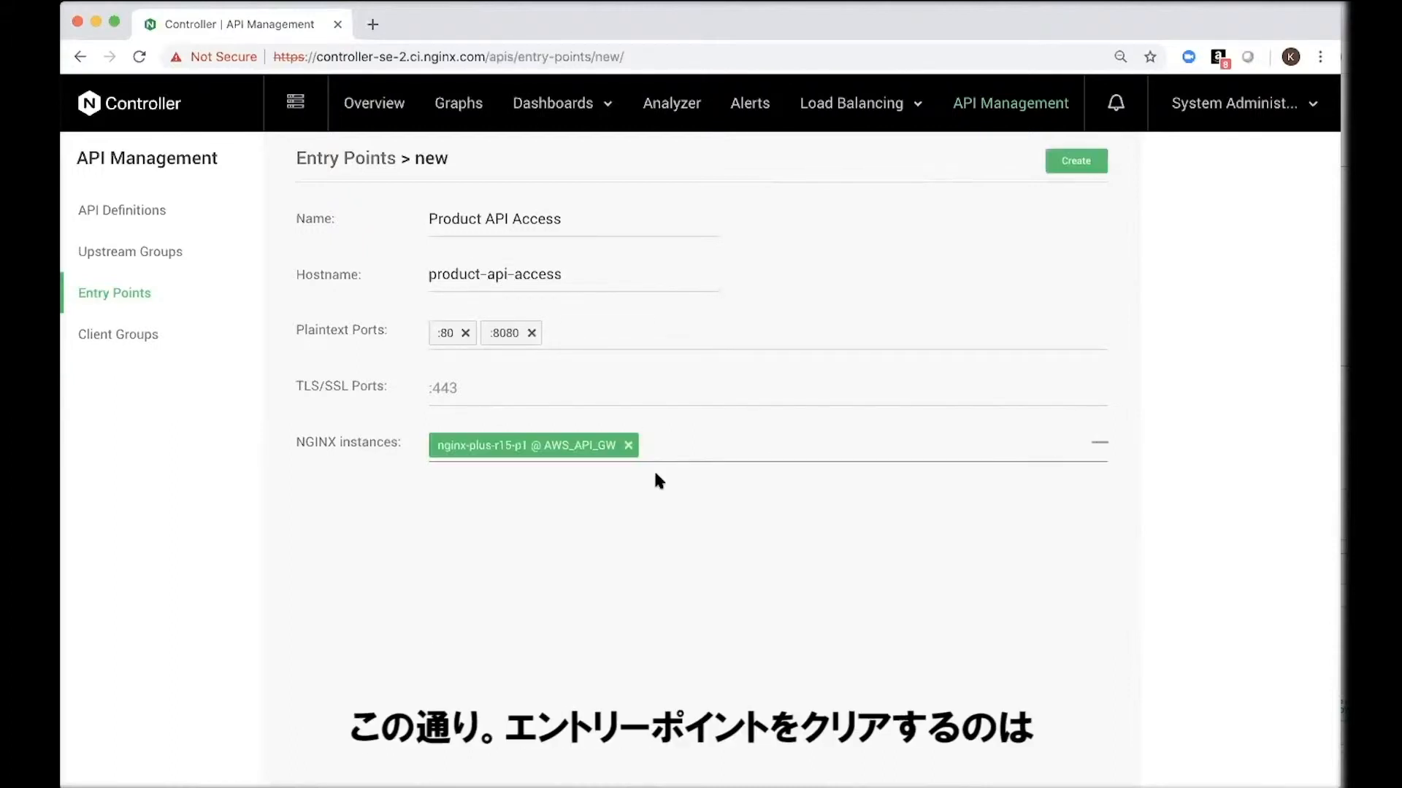
left_click(1082, 171)
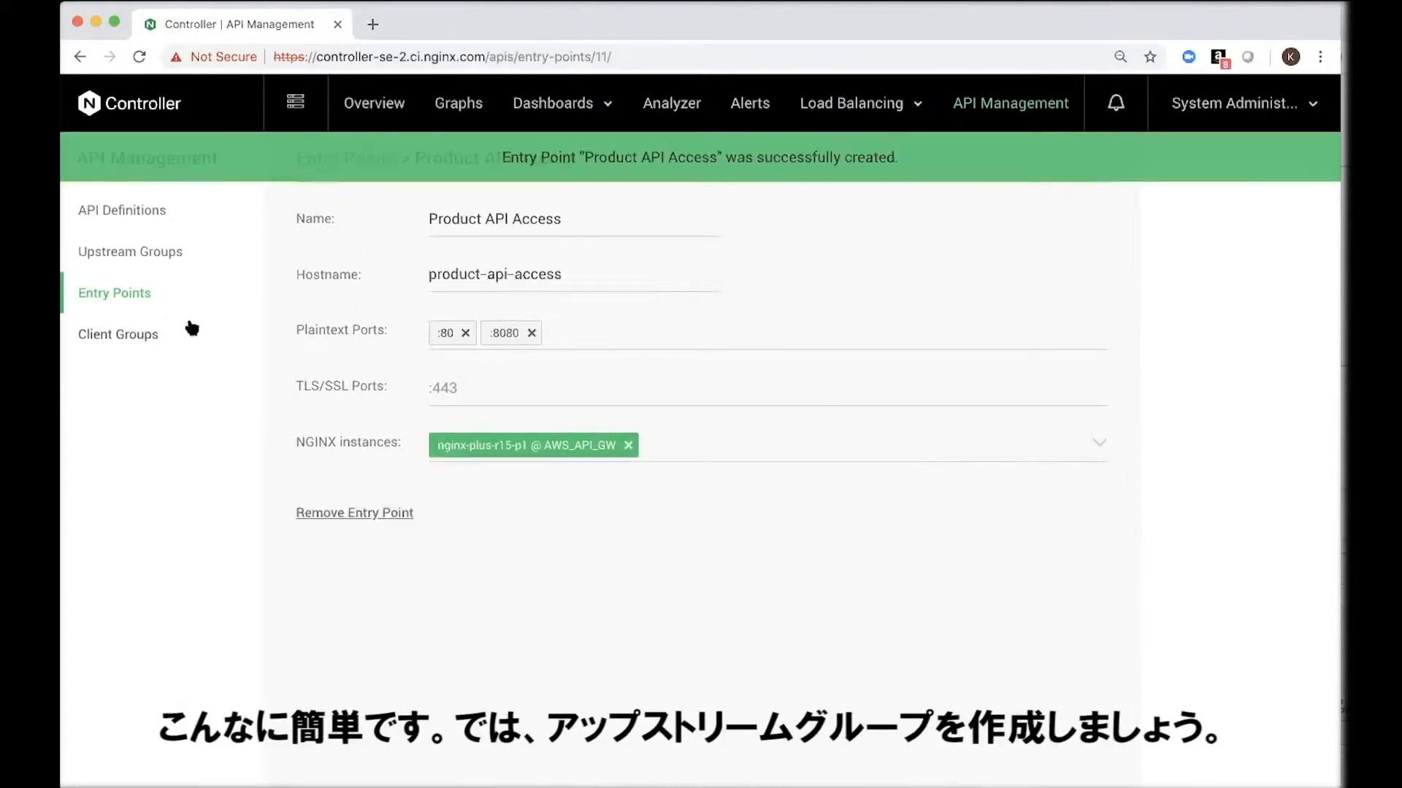
Step: Create an upstream group named ProductInfo with the HTTPS proxy scheme and save it
left_click(163, 261)
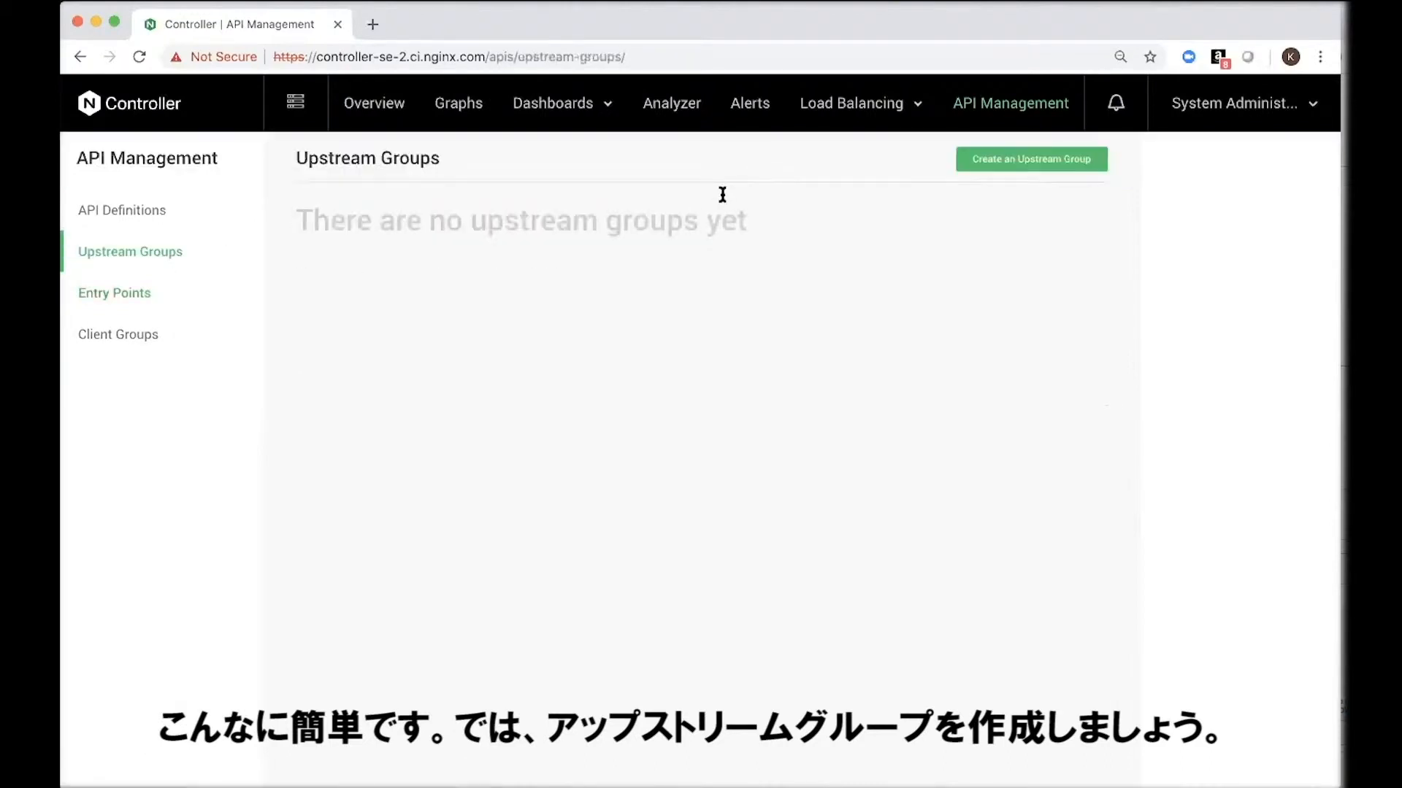
left_click(974, 162)
left_click(533, 224)
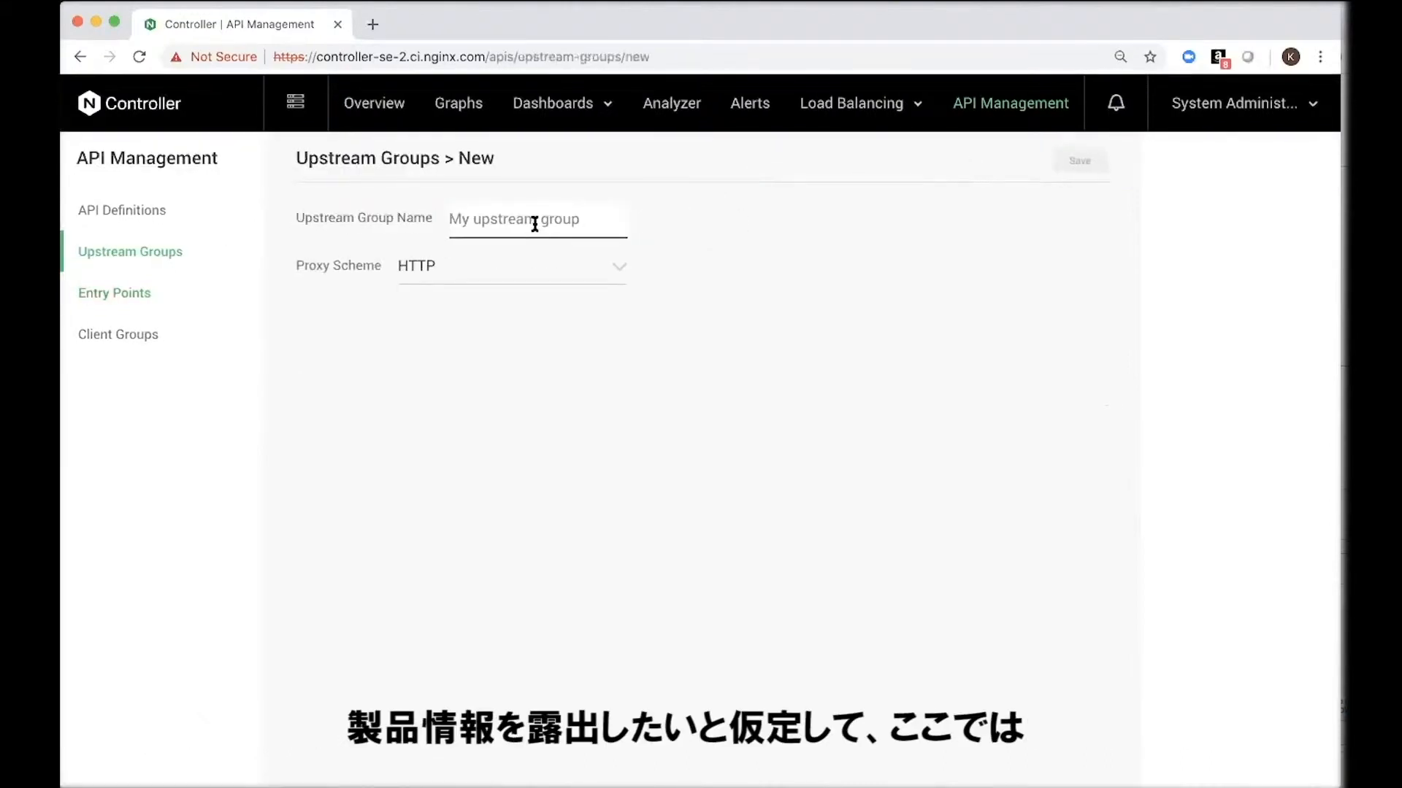
type("Product")
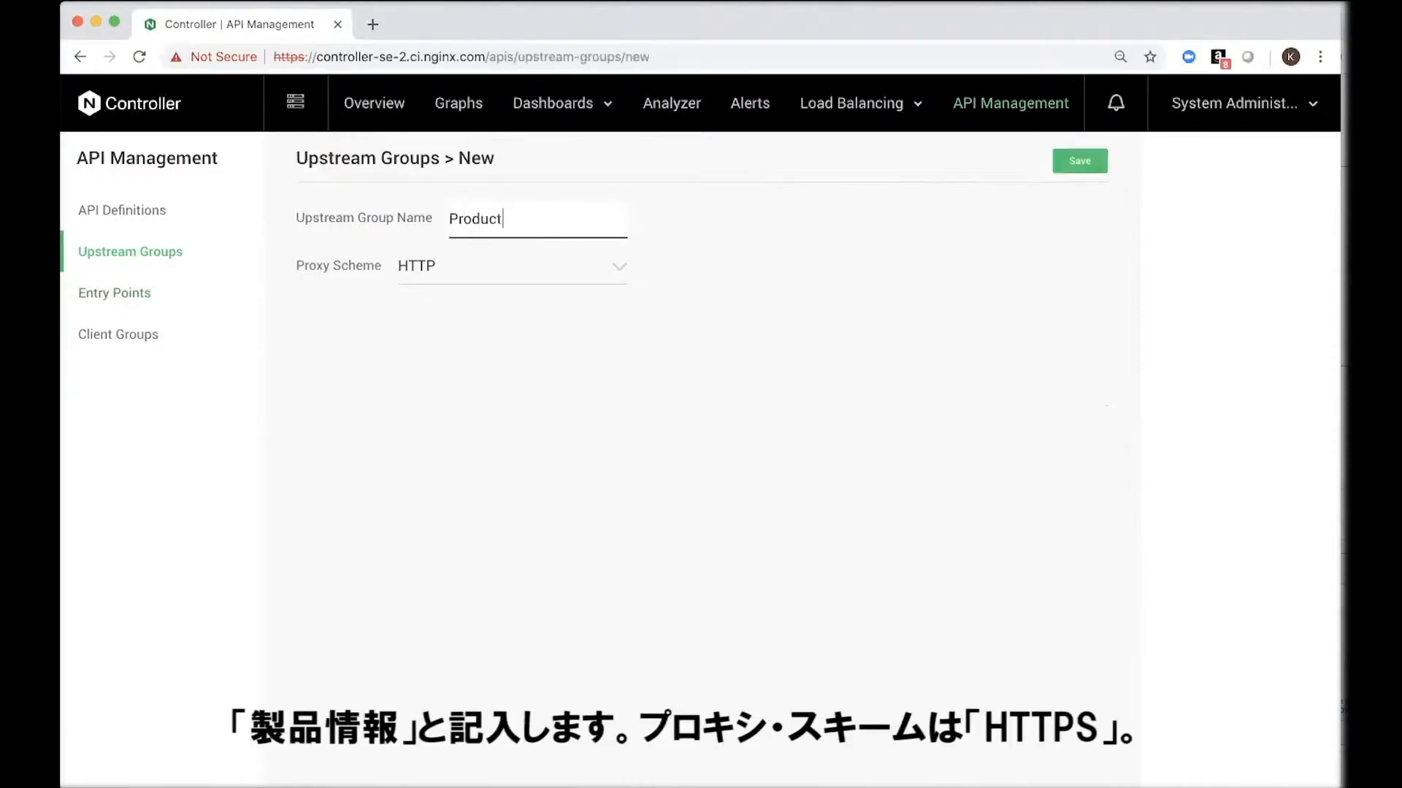
type("Info")
left_click(522, 274)
left_click(501, 337)
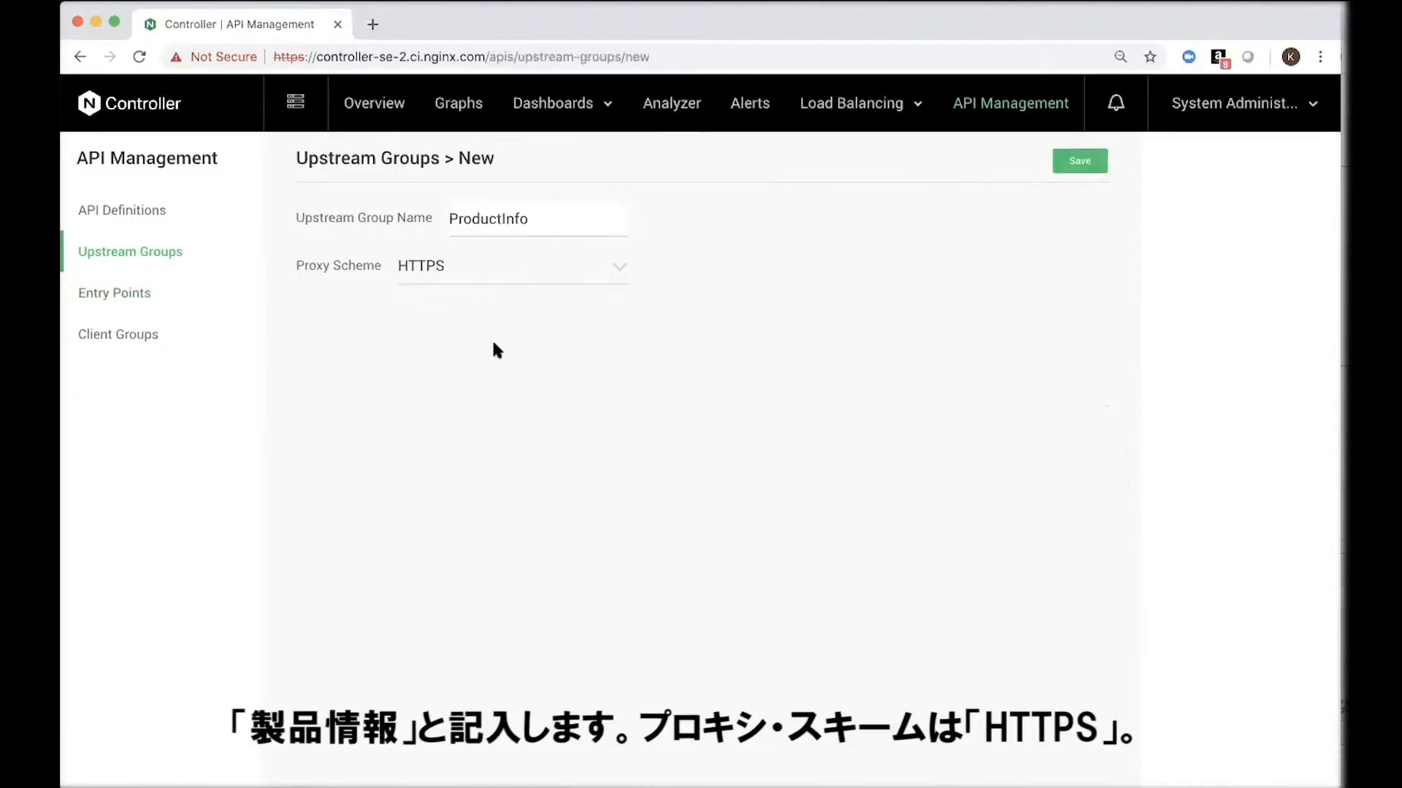
left_click(1076, 162)
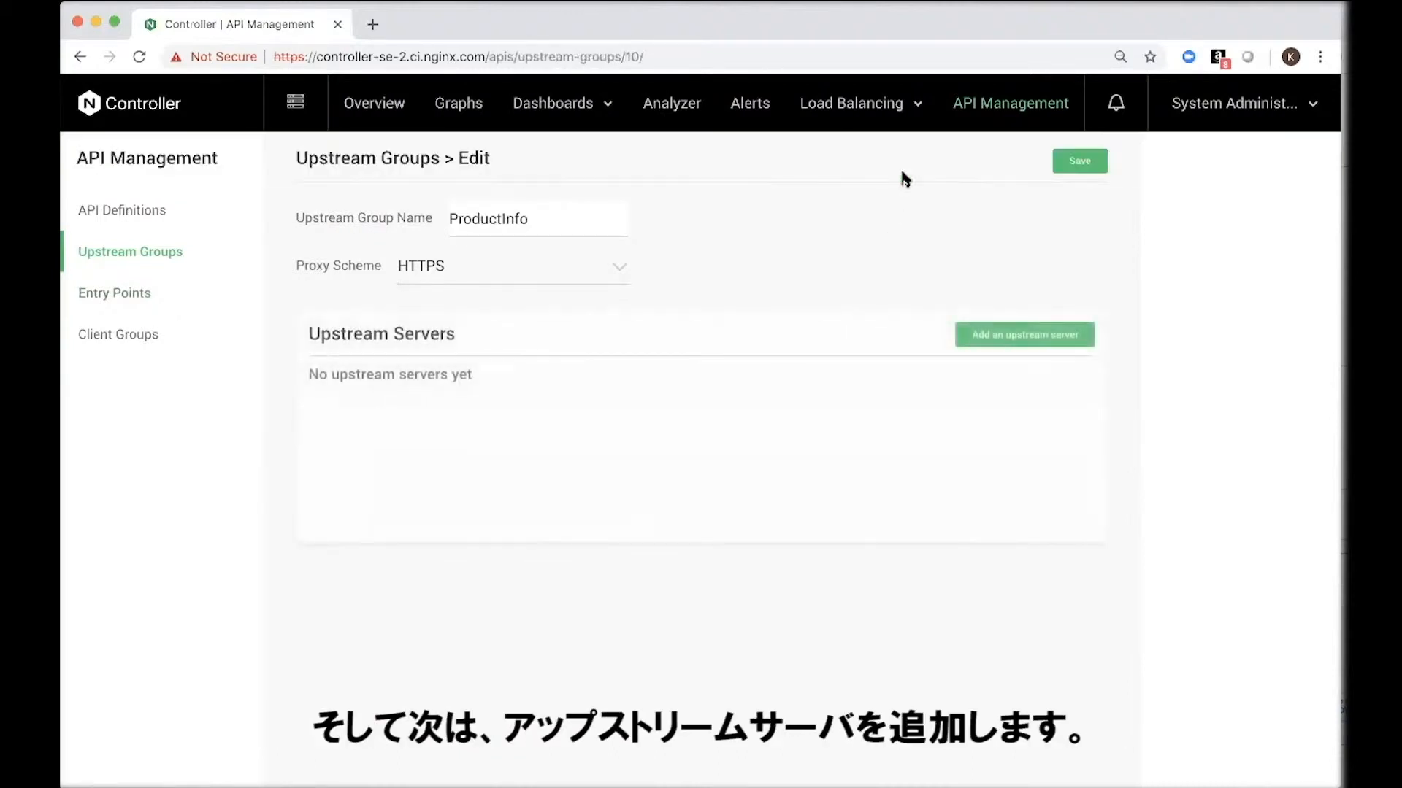
Step: Add the upstream server product-info-upstream-1 on port 443 to the ProductInfo group
left_click(1022, 335)
left_click(525, 398)
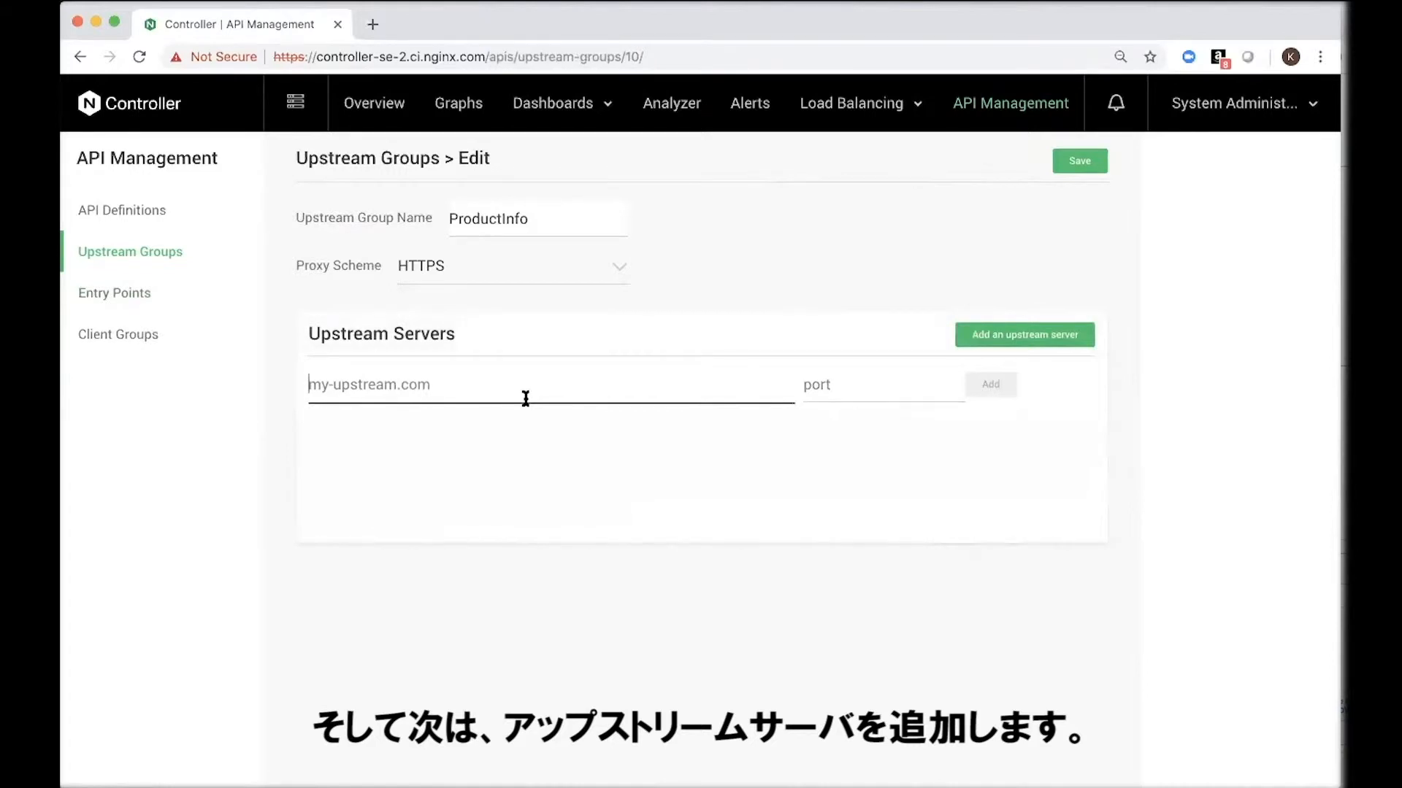
type("product-")
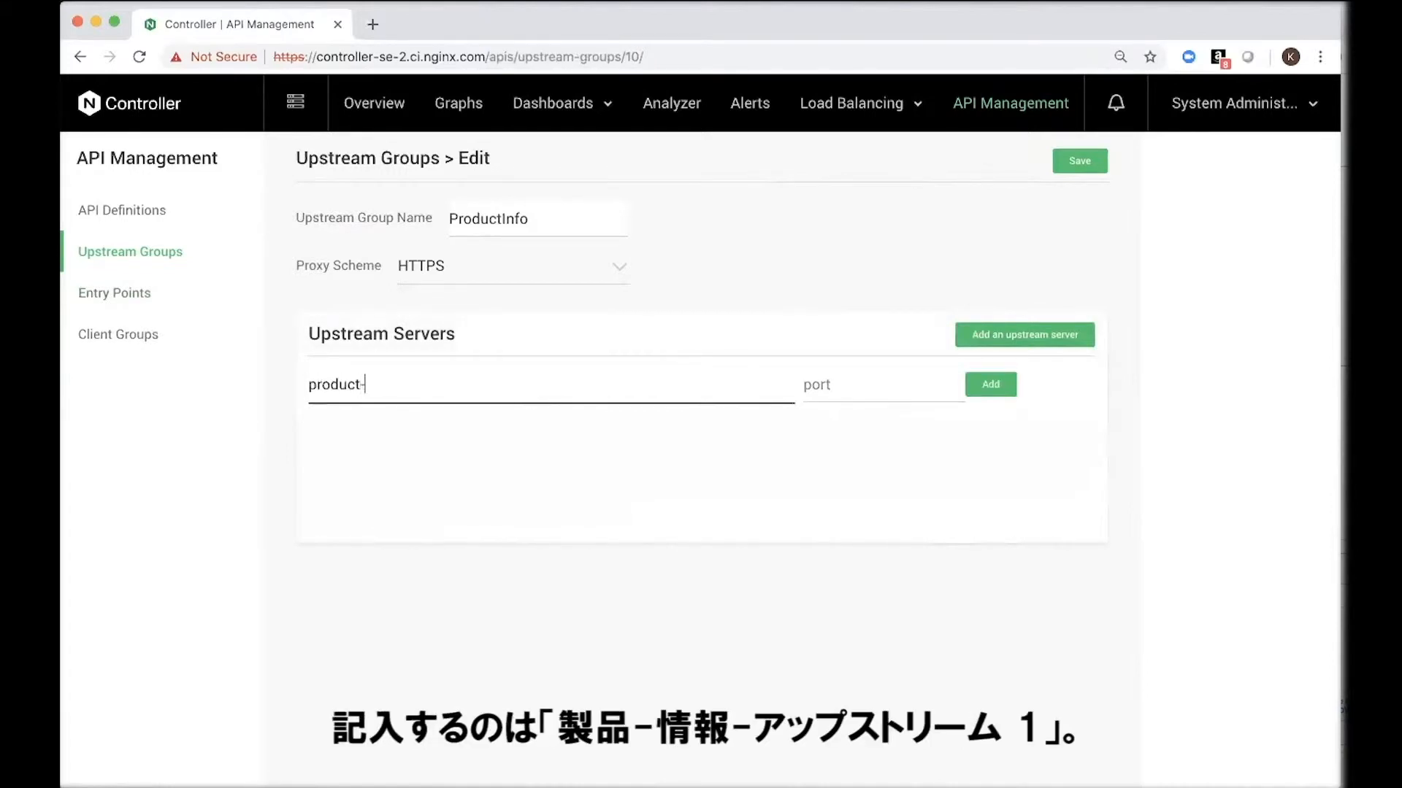
type("info-upstream-1")
left_click(888, 384)
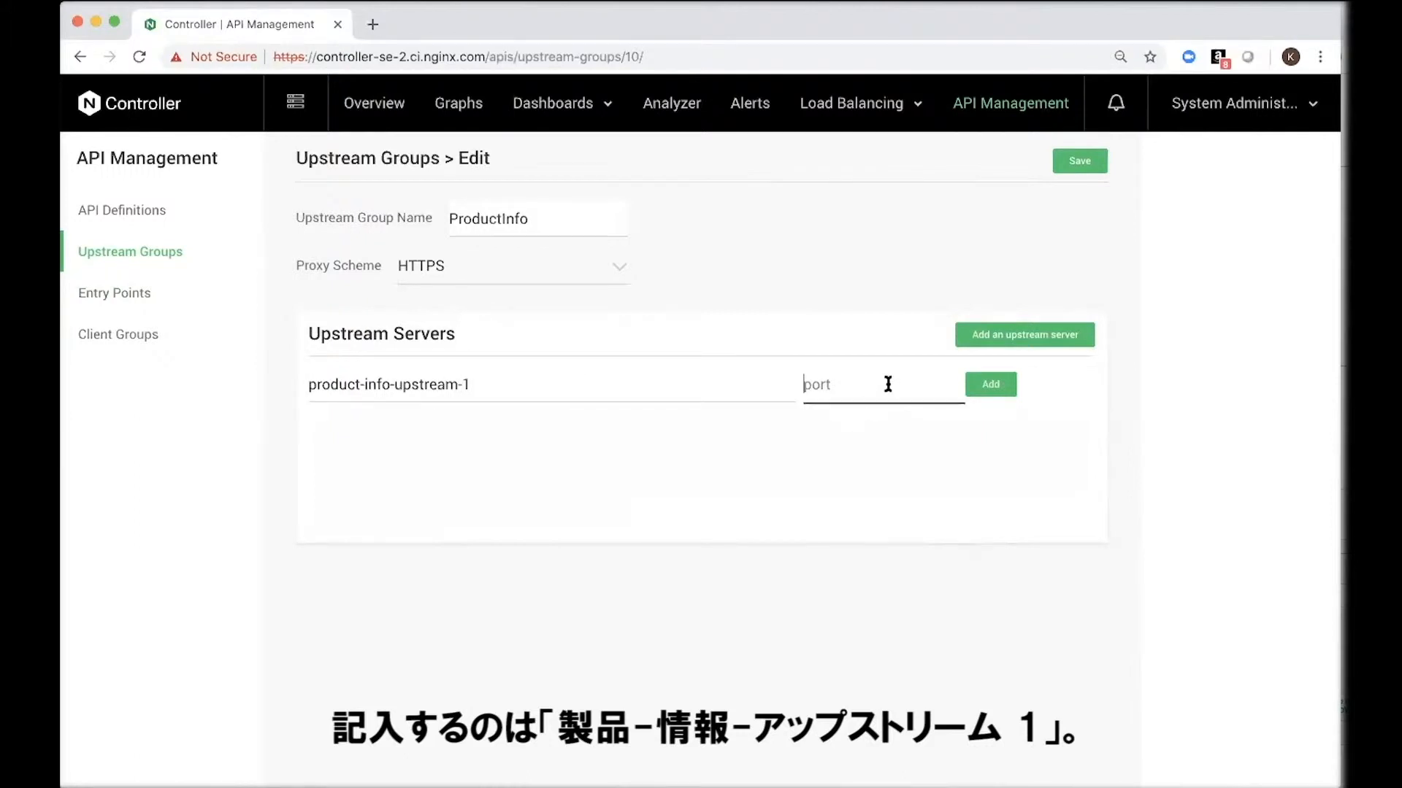
type("443")
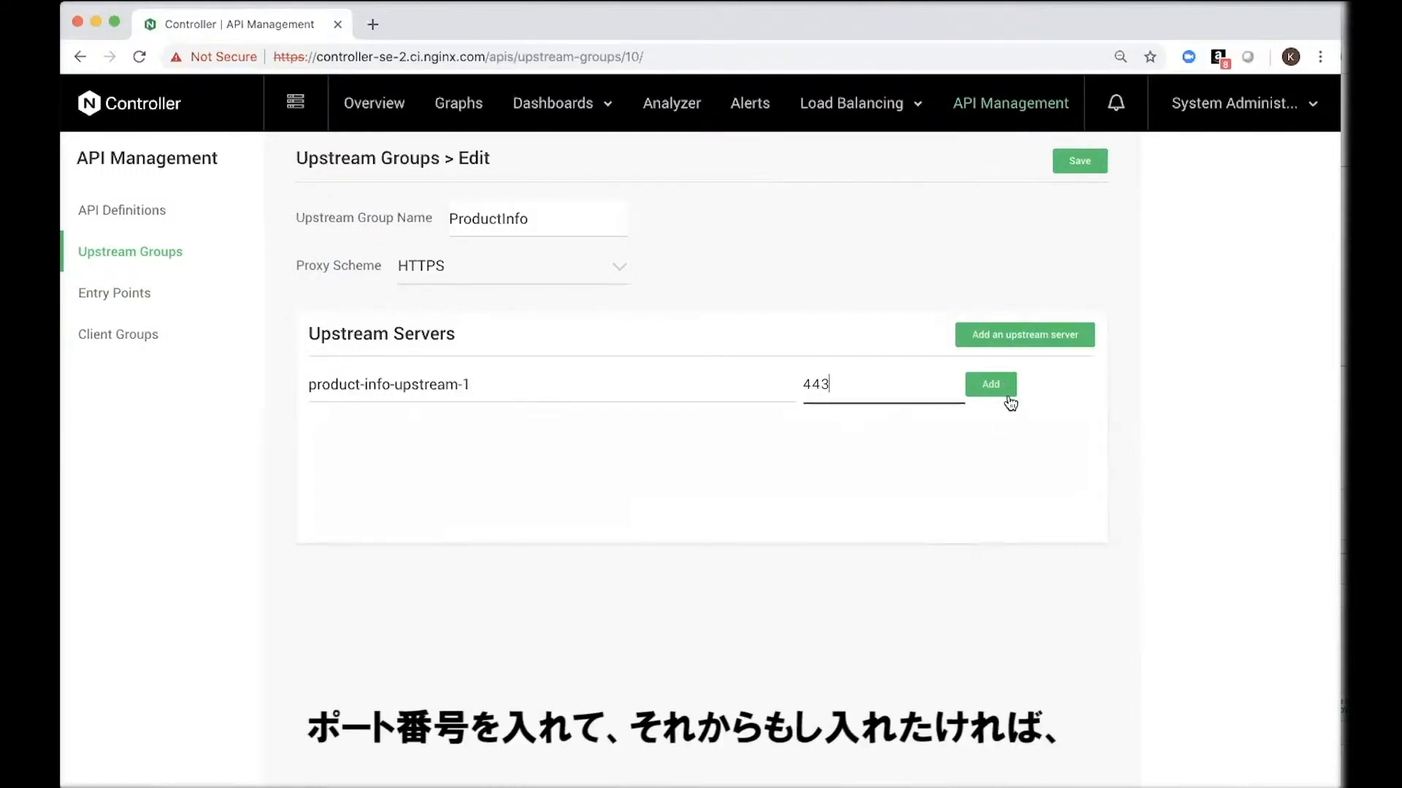
left_click(991, 386)
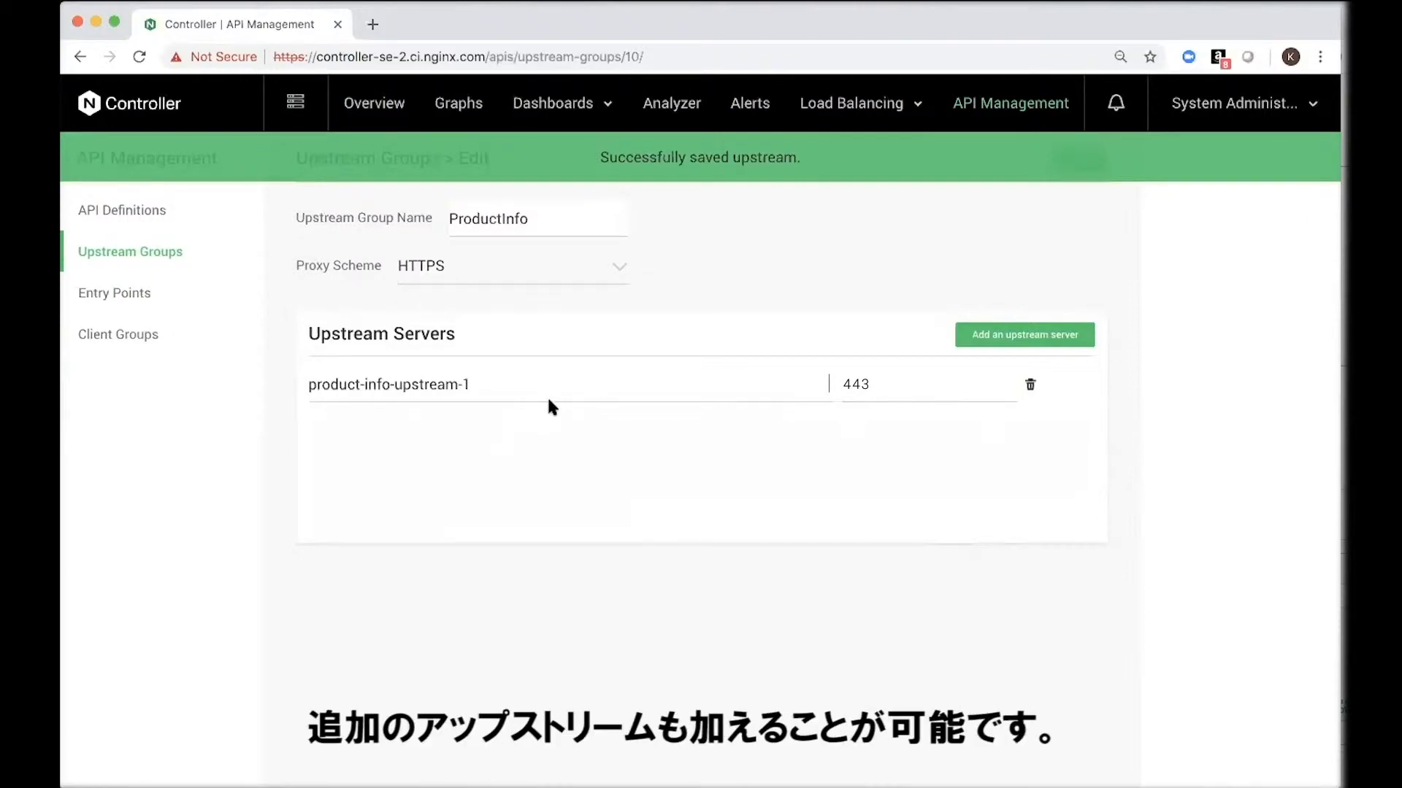
Step: Create and save an API definition named "Product API" with the base path /api/v1/product
left_click(154, 216)
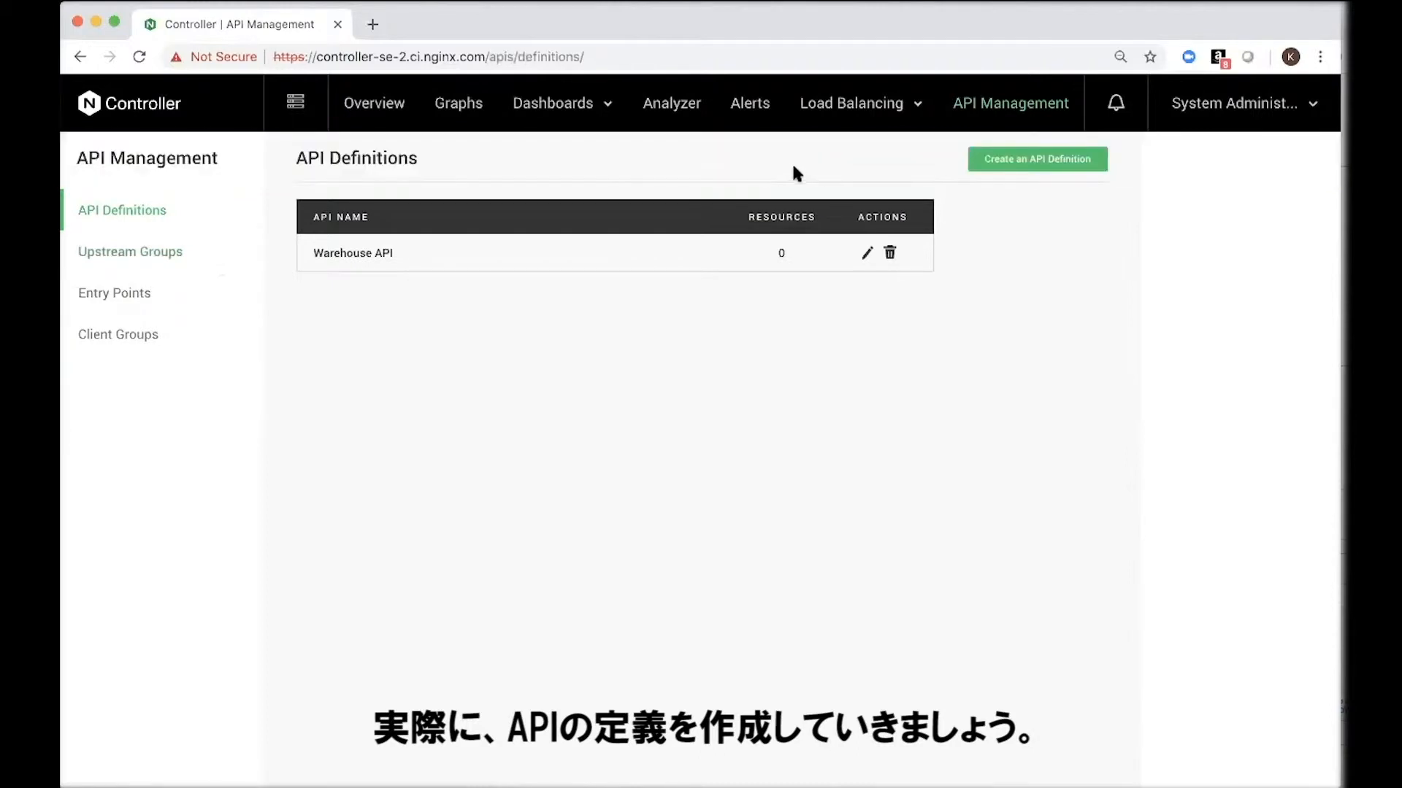
left_click(1041, 167)
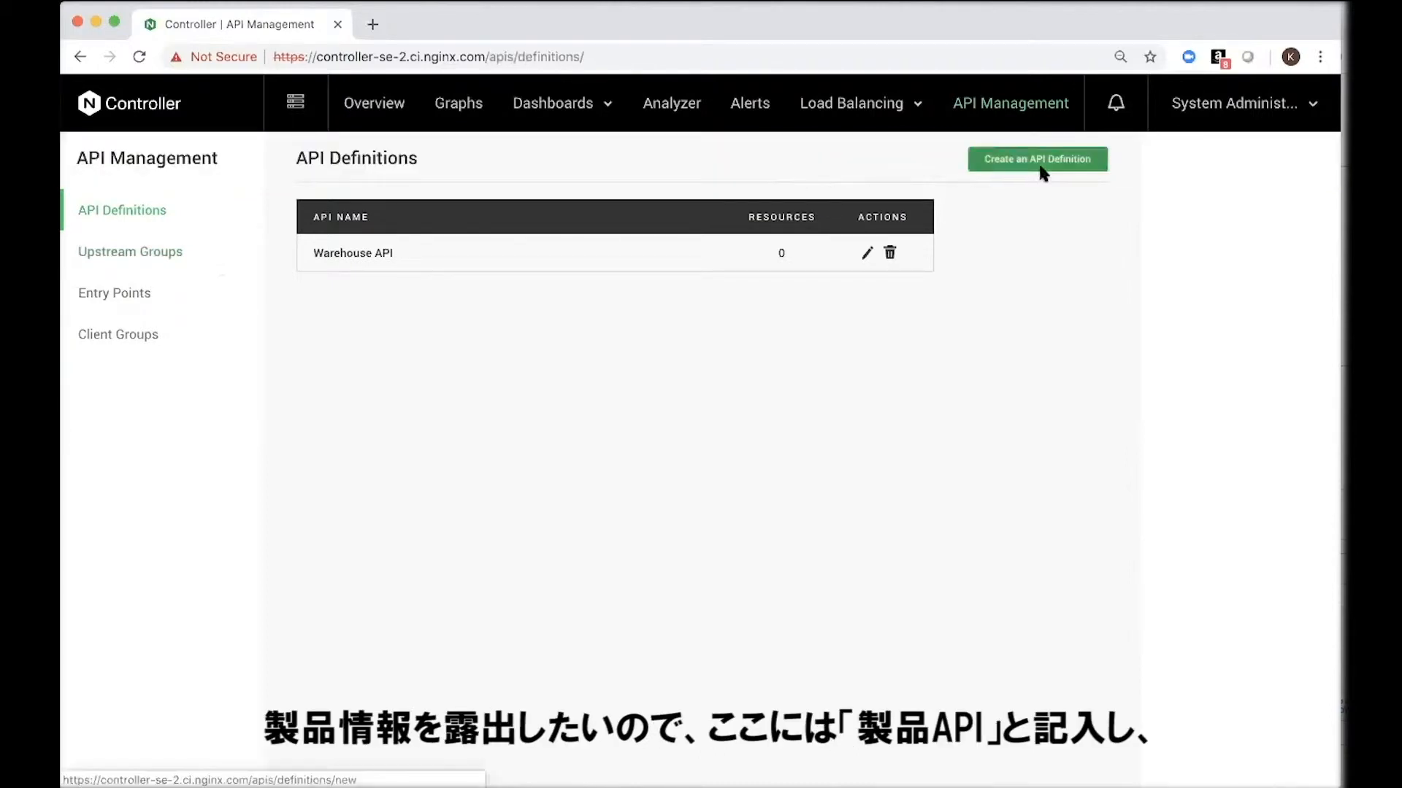
left_click(396, 234)
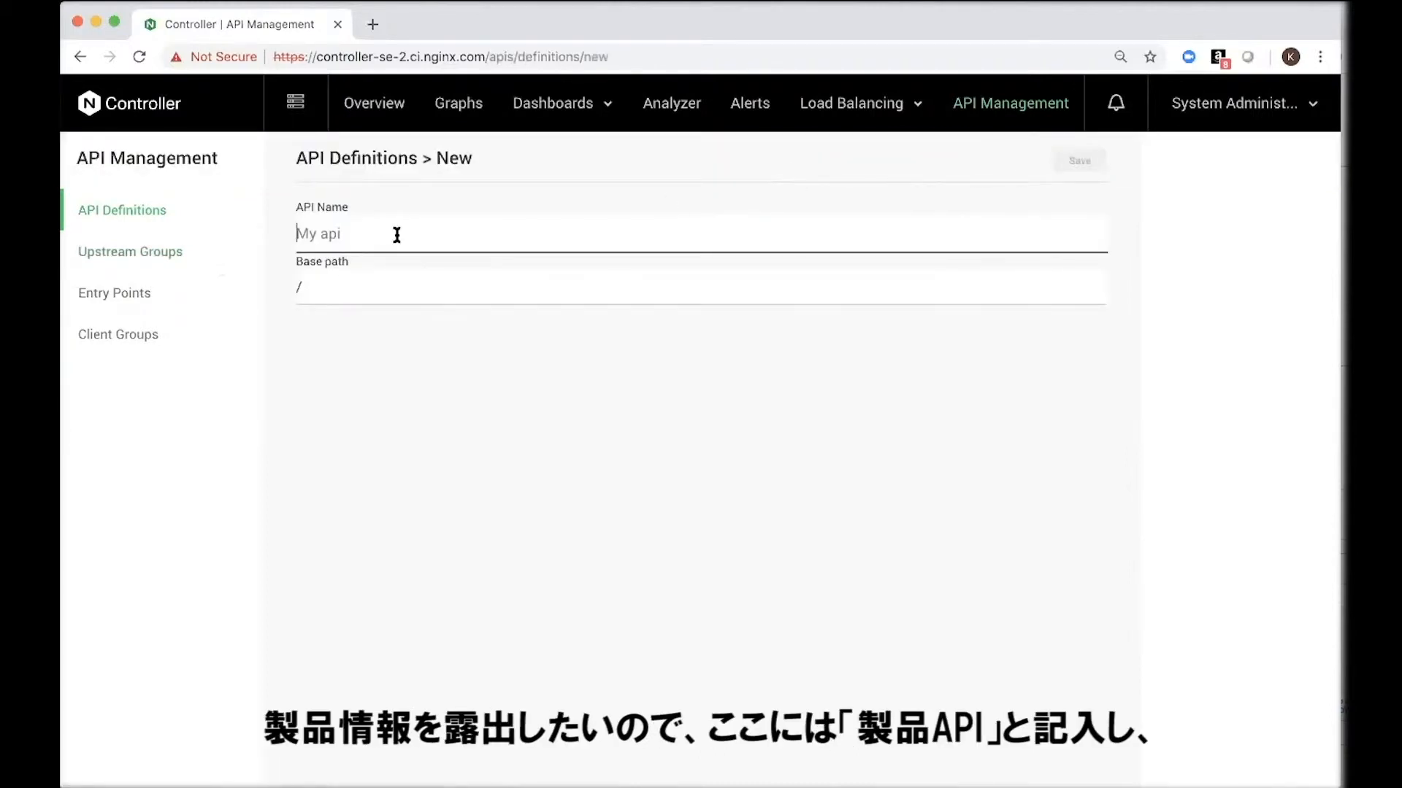
type("Produc")
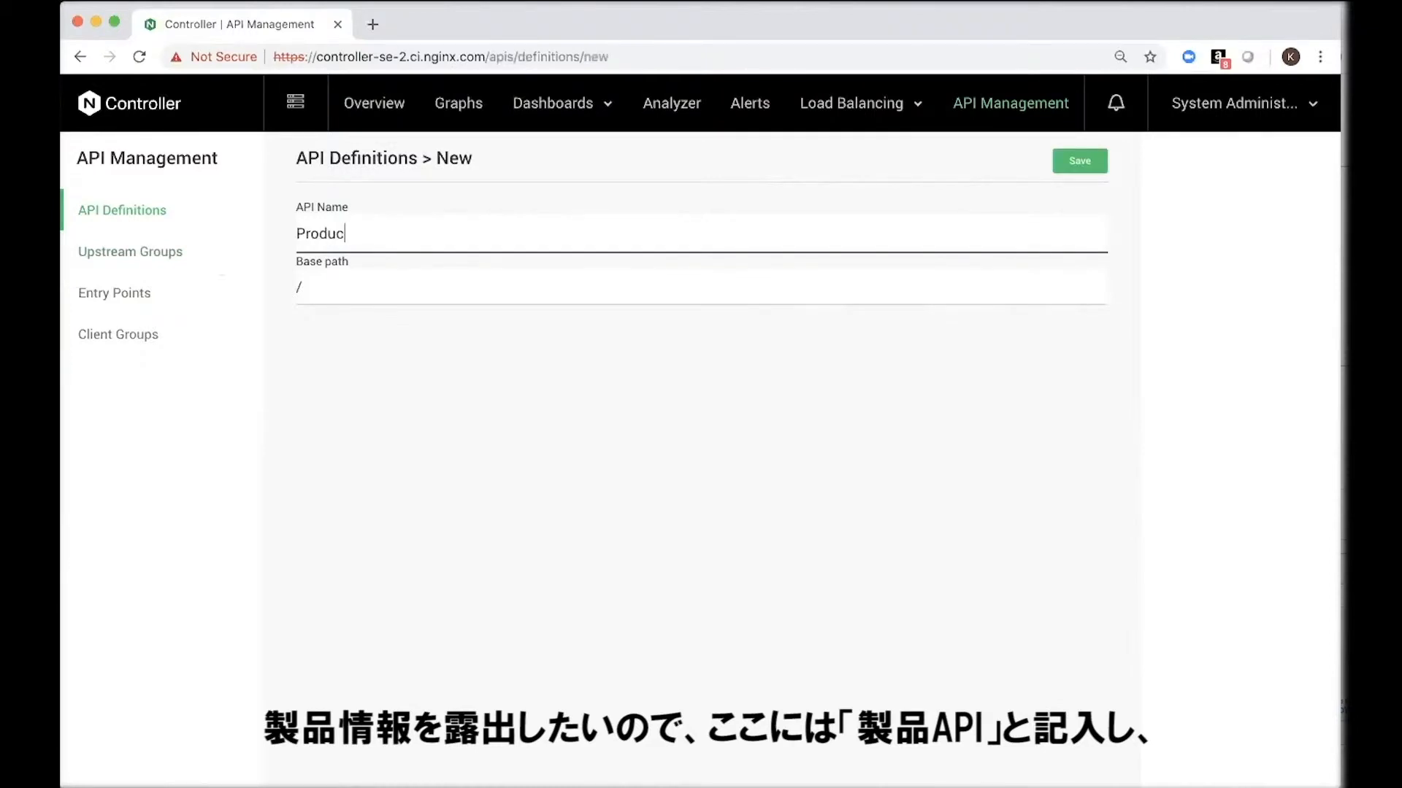
type("t API")
left_click(394, 288)
type("api/v1/product")
left_click(1074, 161)
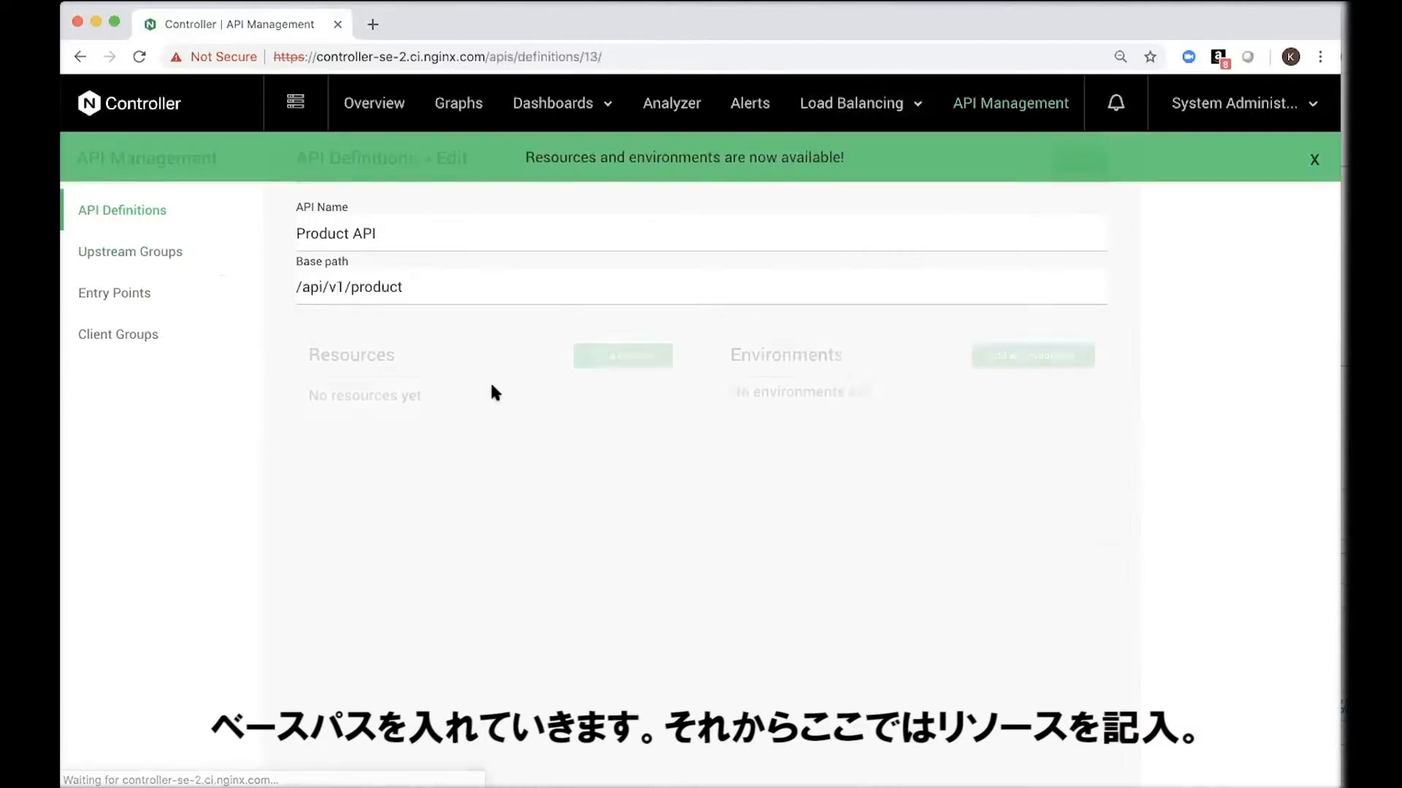
Step: Add the resource /inventory with Prefix (*) matching to the Product API definition
left_click(653, 359)
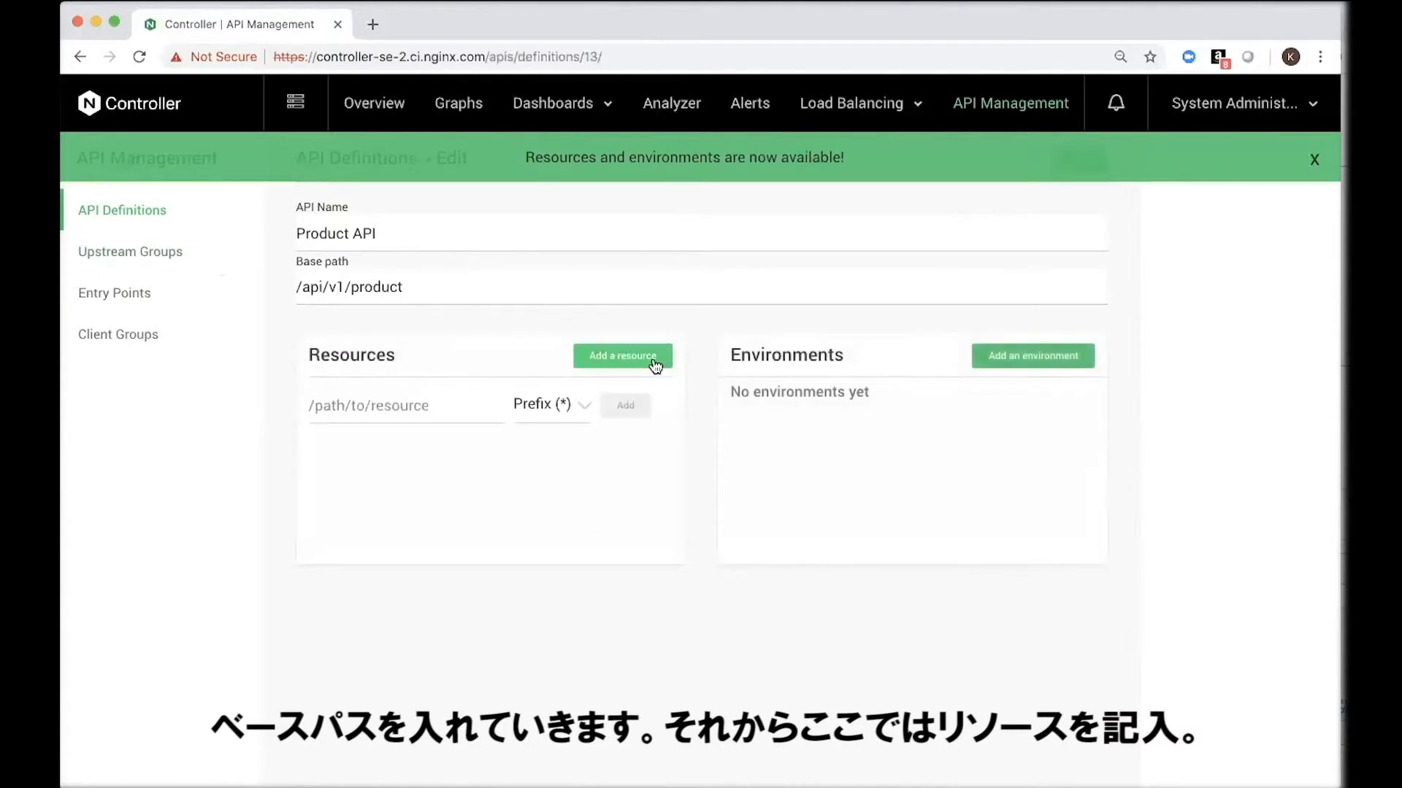
left_click(461, 405)
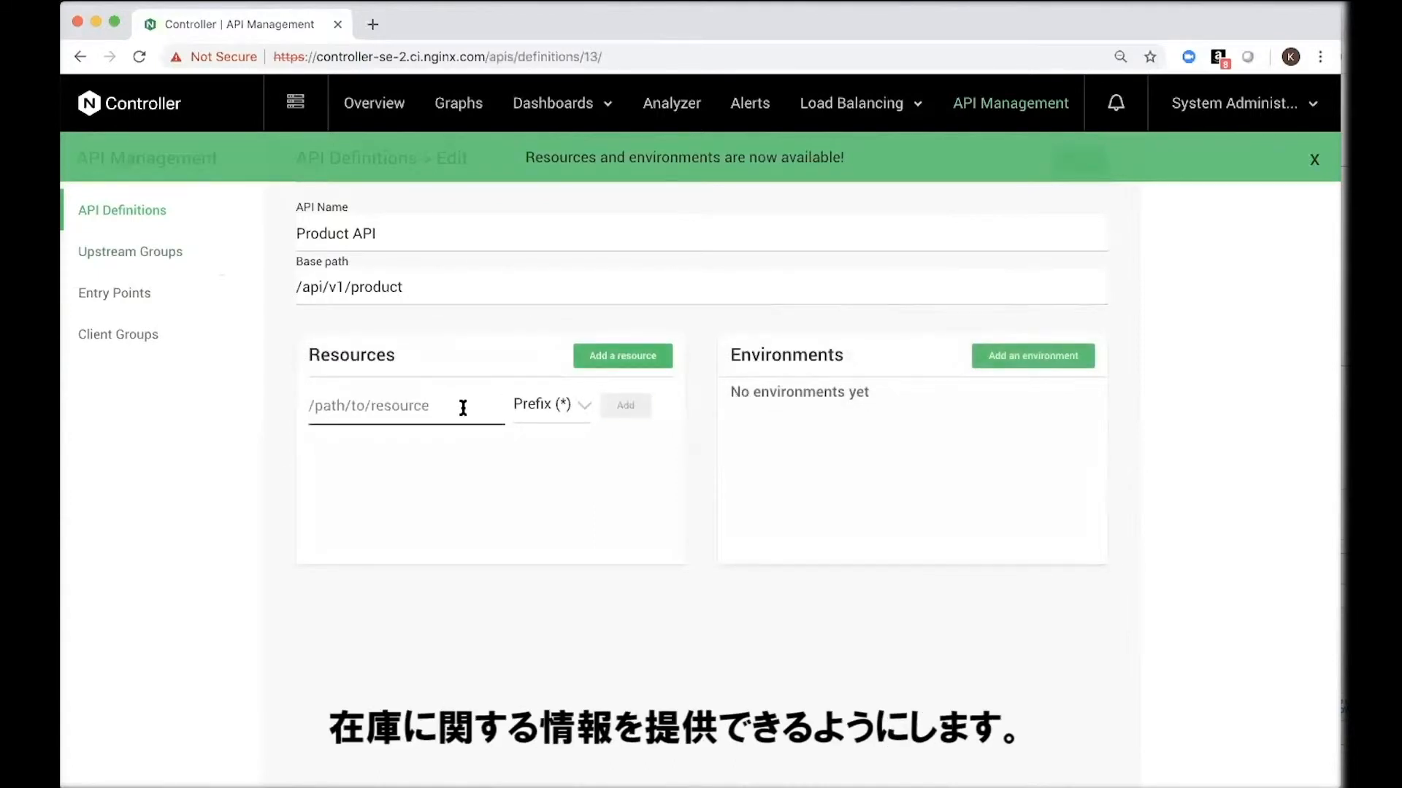
type("/inventory")
left_click(560, 410)
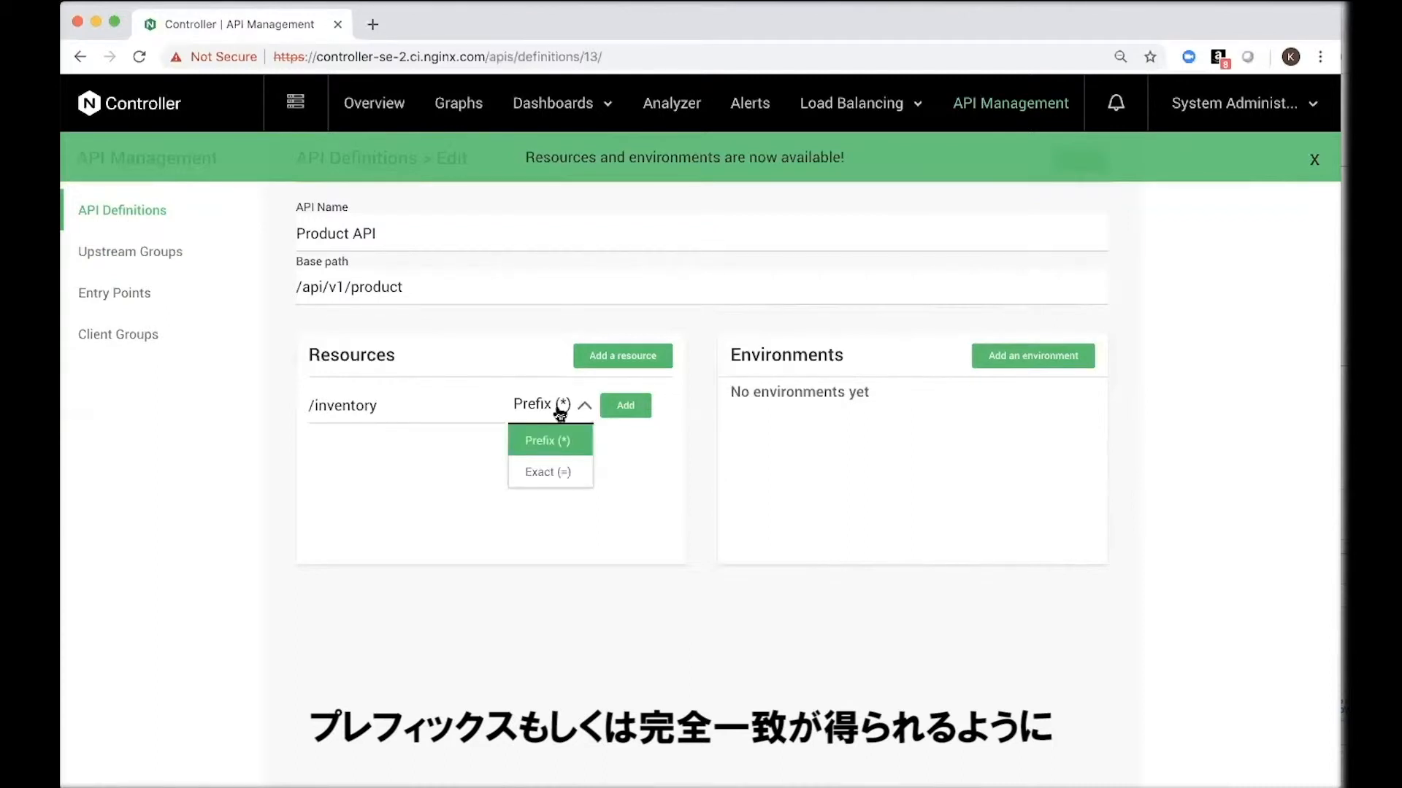
left_click(622, 406)
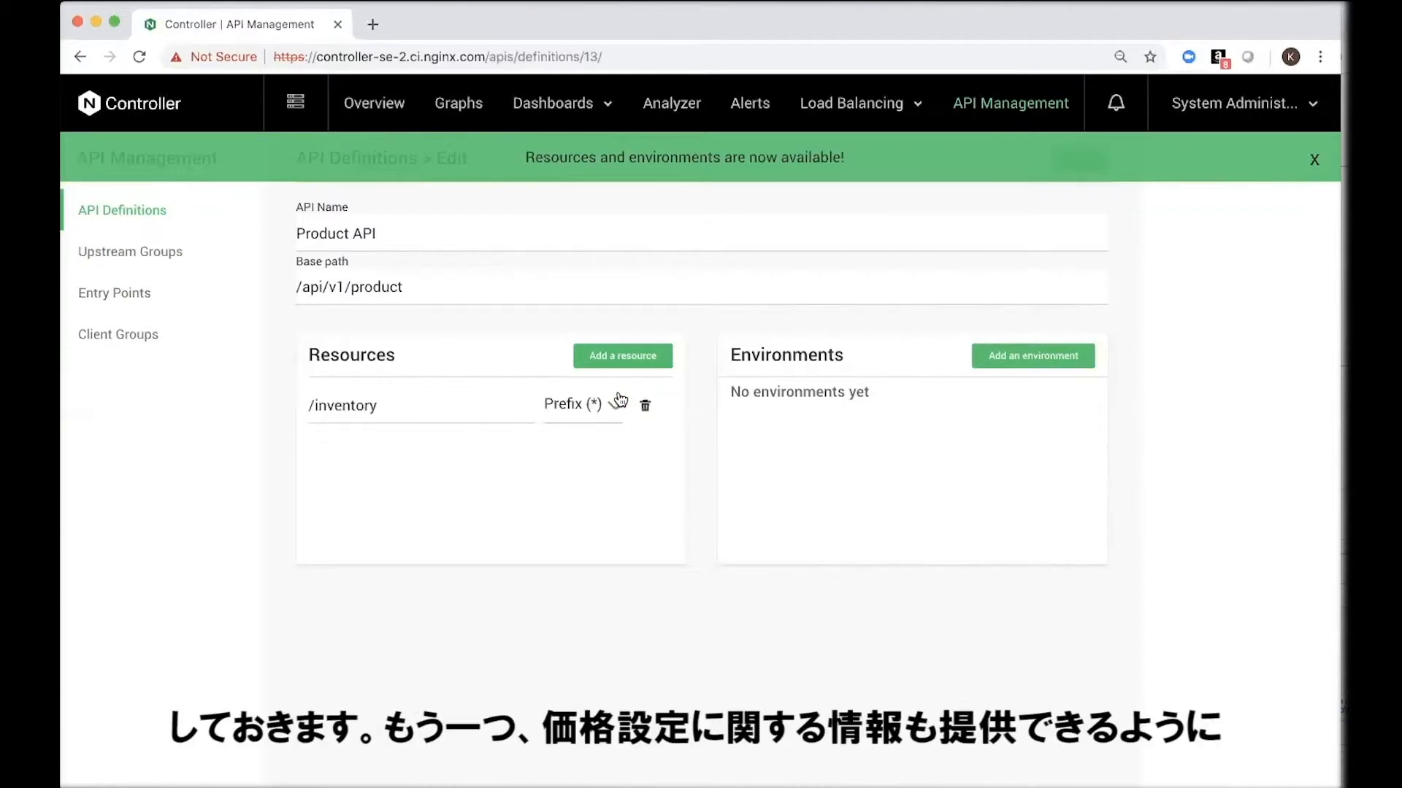
Step: Add a second resource, /pricing, with Exact (=) matching to the Product API definition
left_click(638, 363)
left_click(438, 409)
type("/")
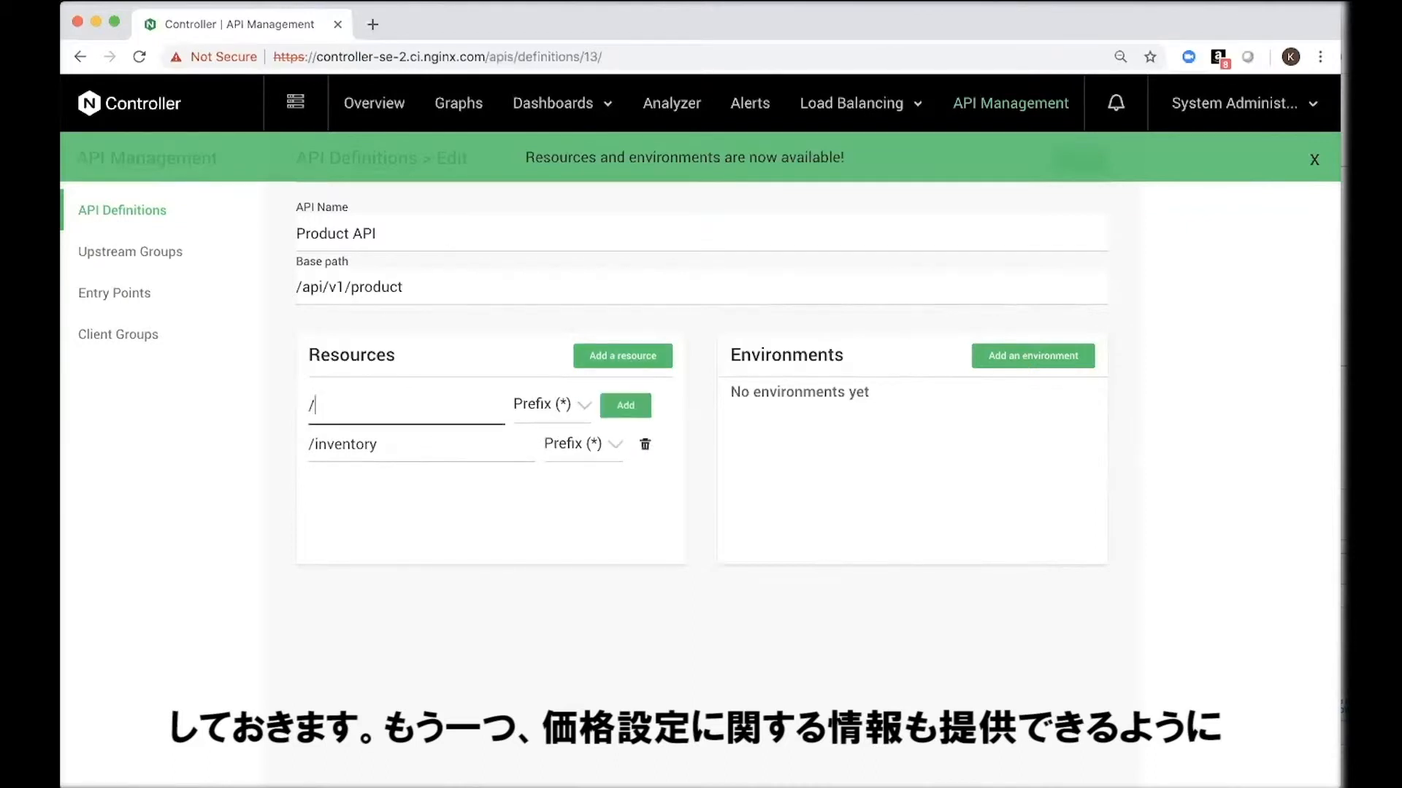
type("pricing")
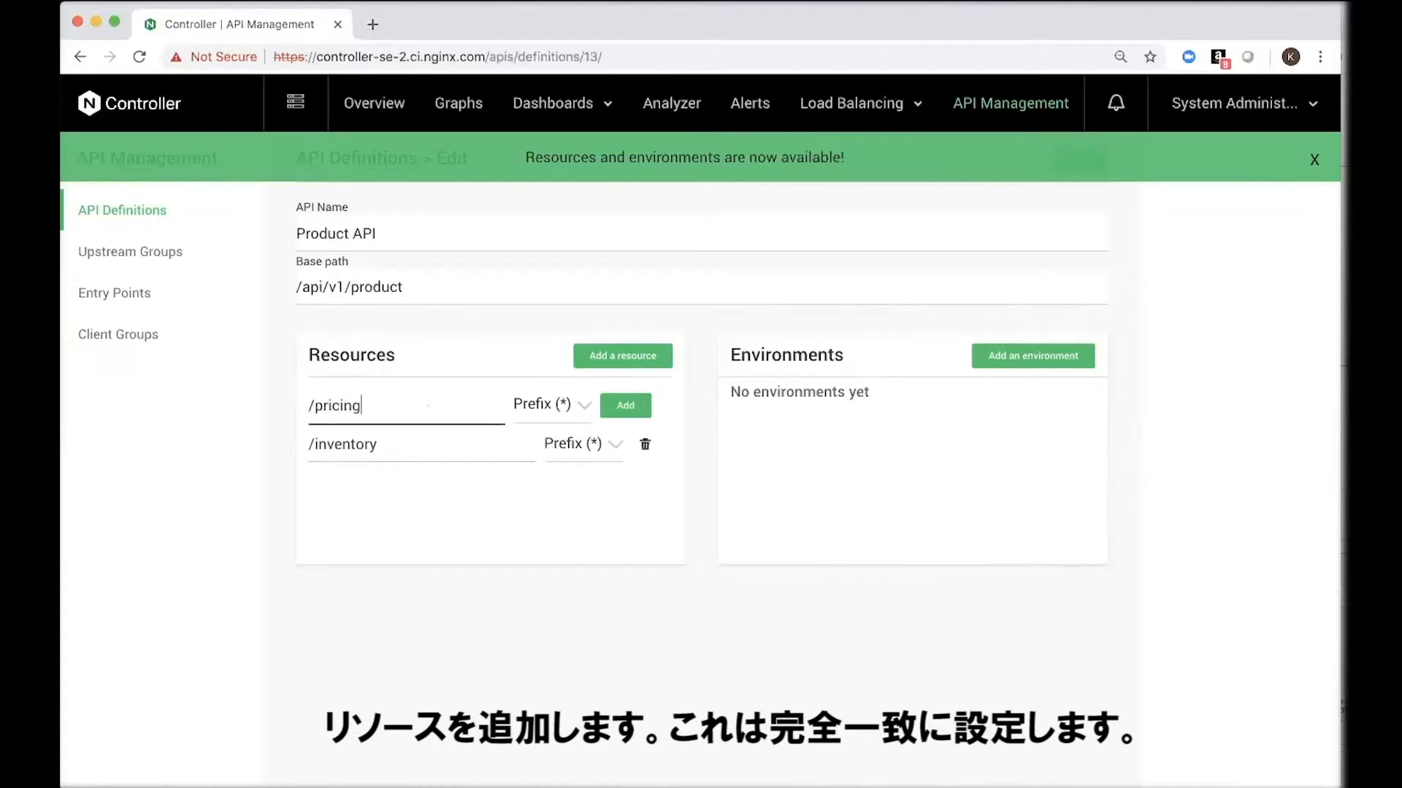
left_click(581, 406)
left_click(557, 474)
left_click(625, 408)
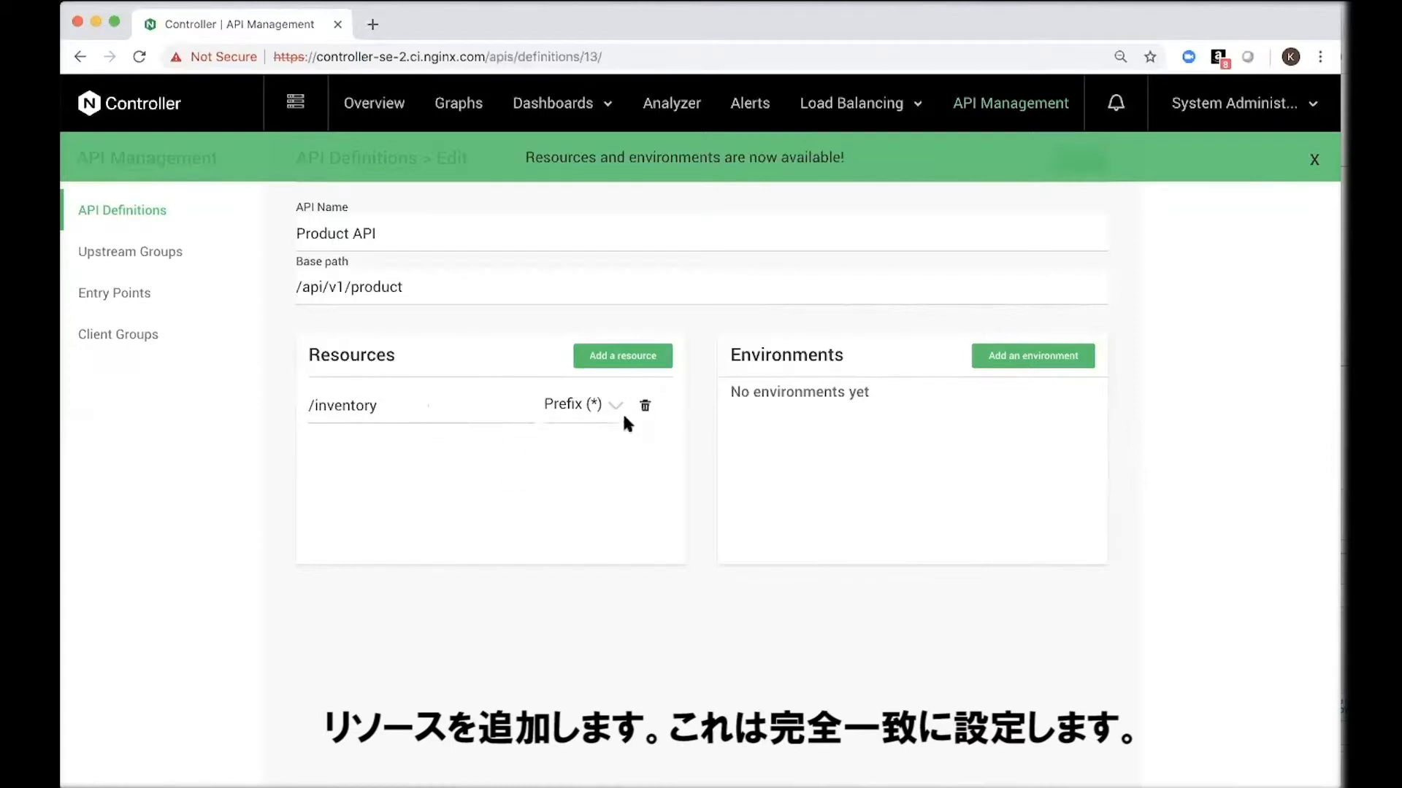
Step: Add an environment named development to the Product API definition and save it
left_click(1033, 357)
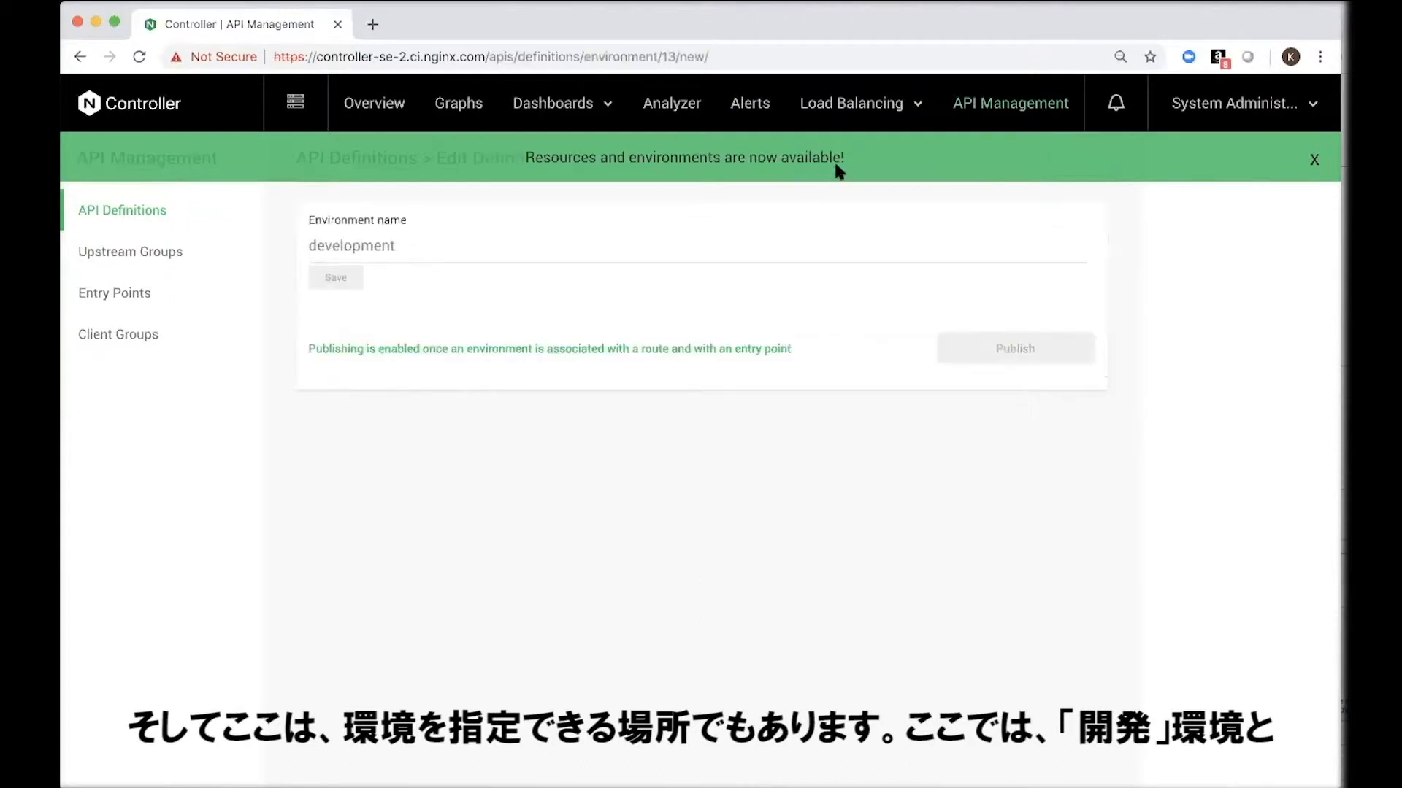
left_click(667, 252)
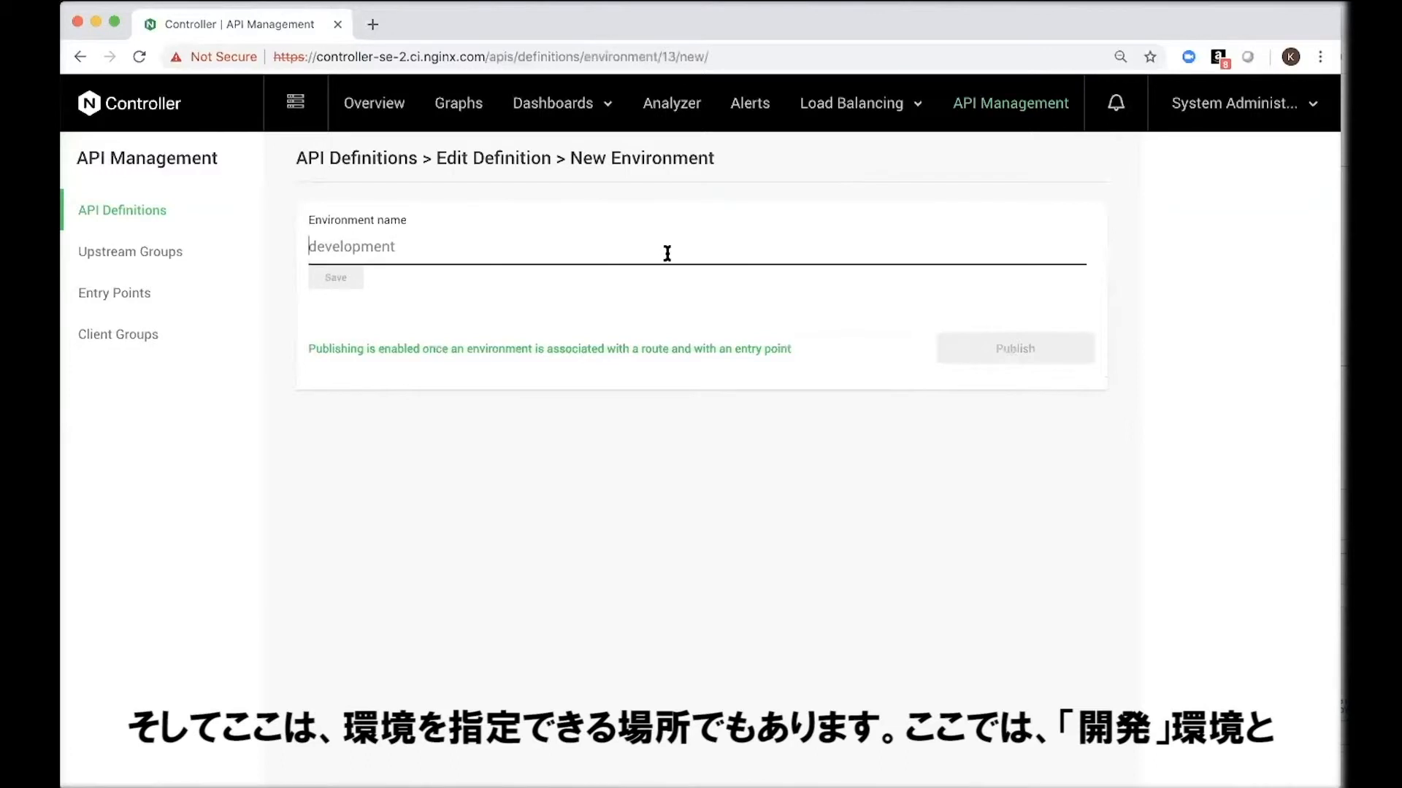
type("development")
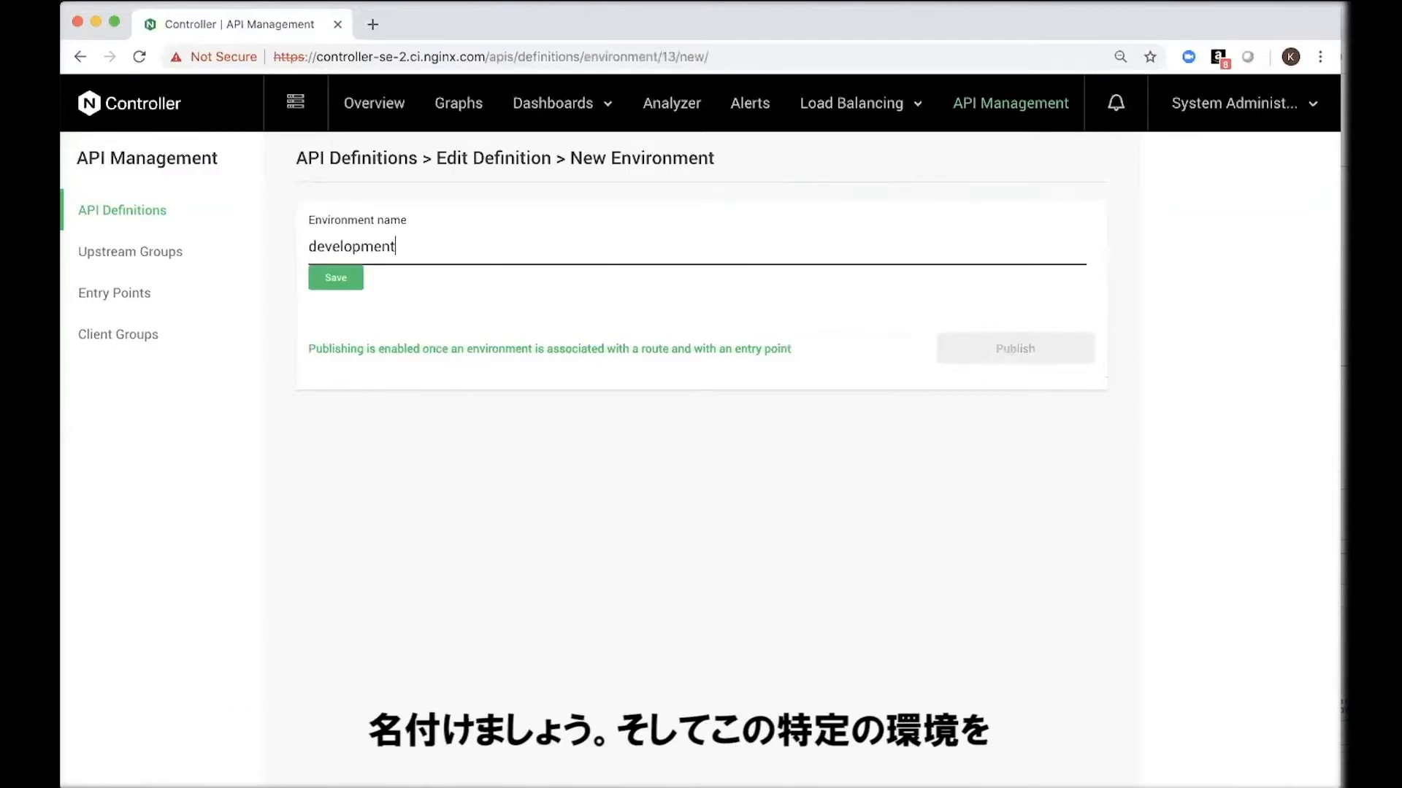
left_click(336, 283)
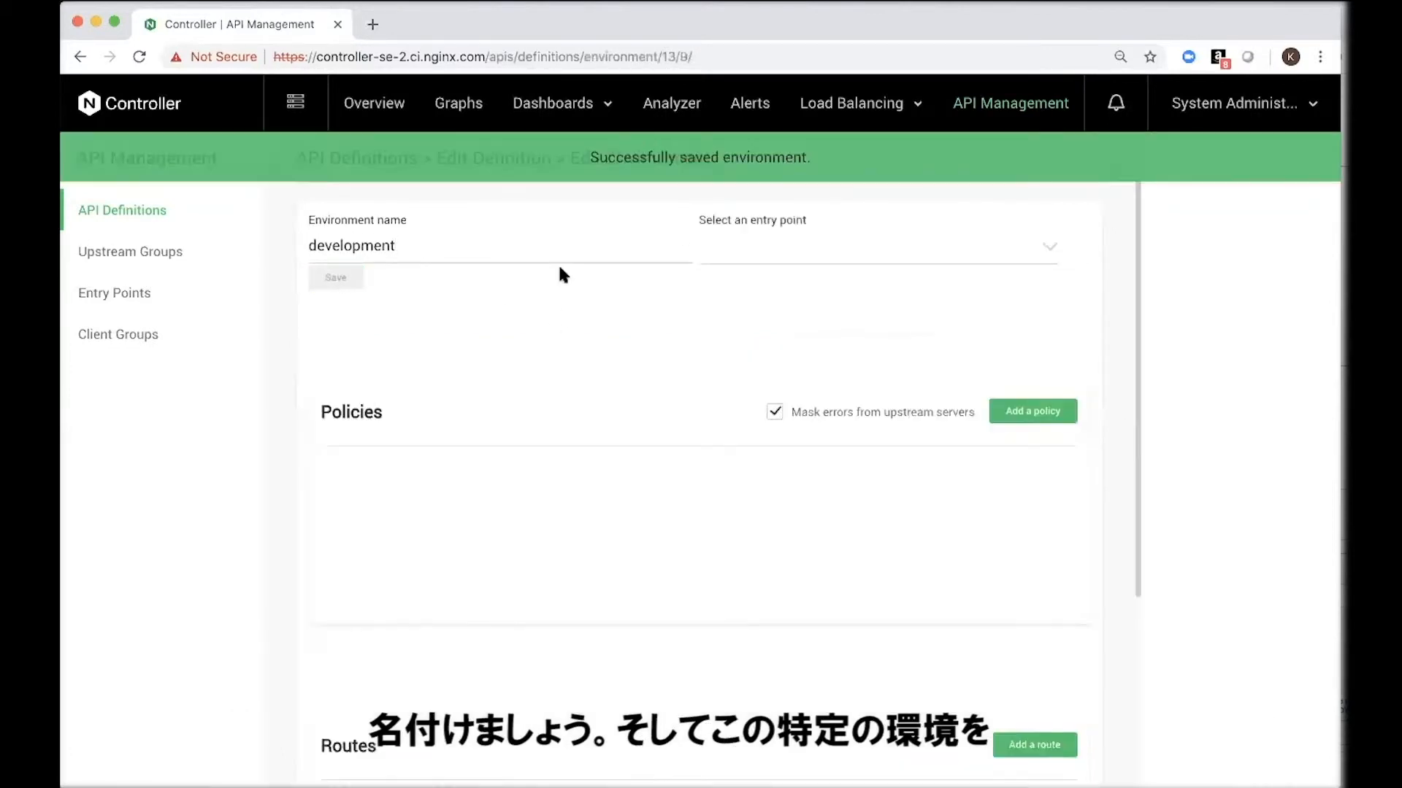
Step: Choose Product API Access as the development environment's entry point and look at the options for adding a policy
left_click(841, 267)
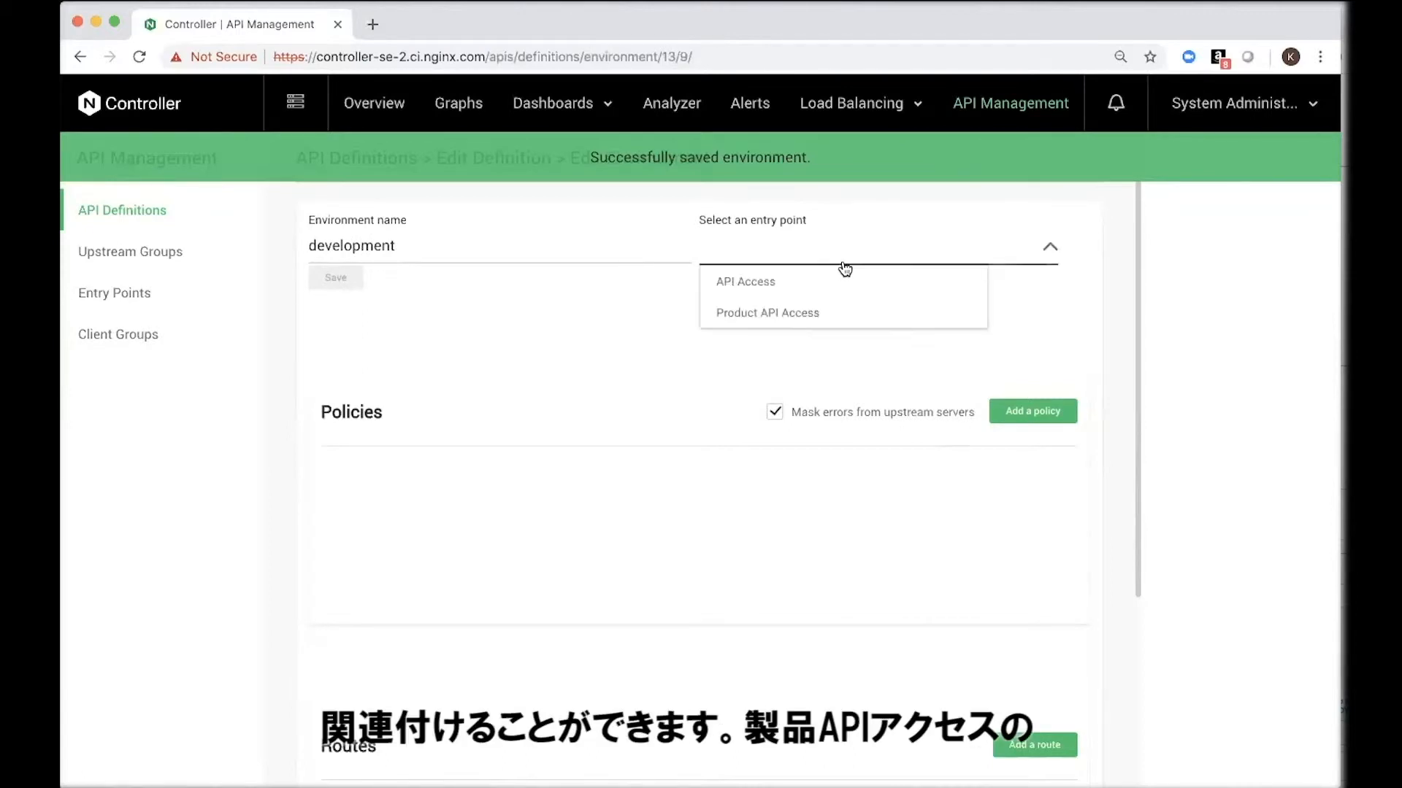
left_click(838, 314)
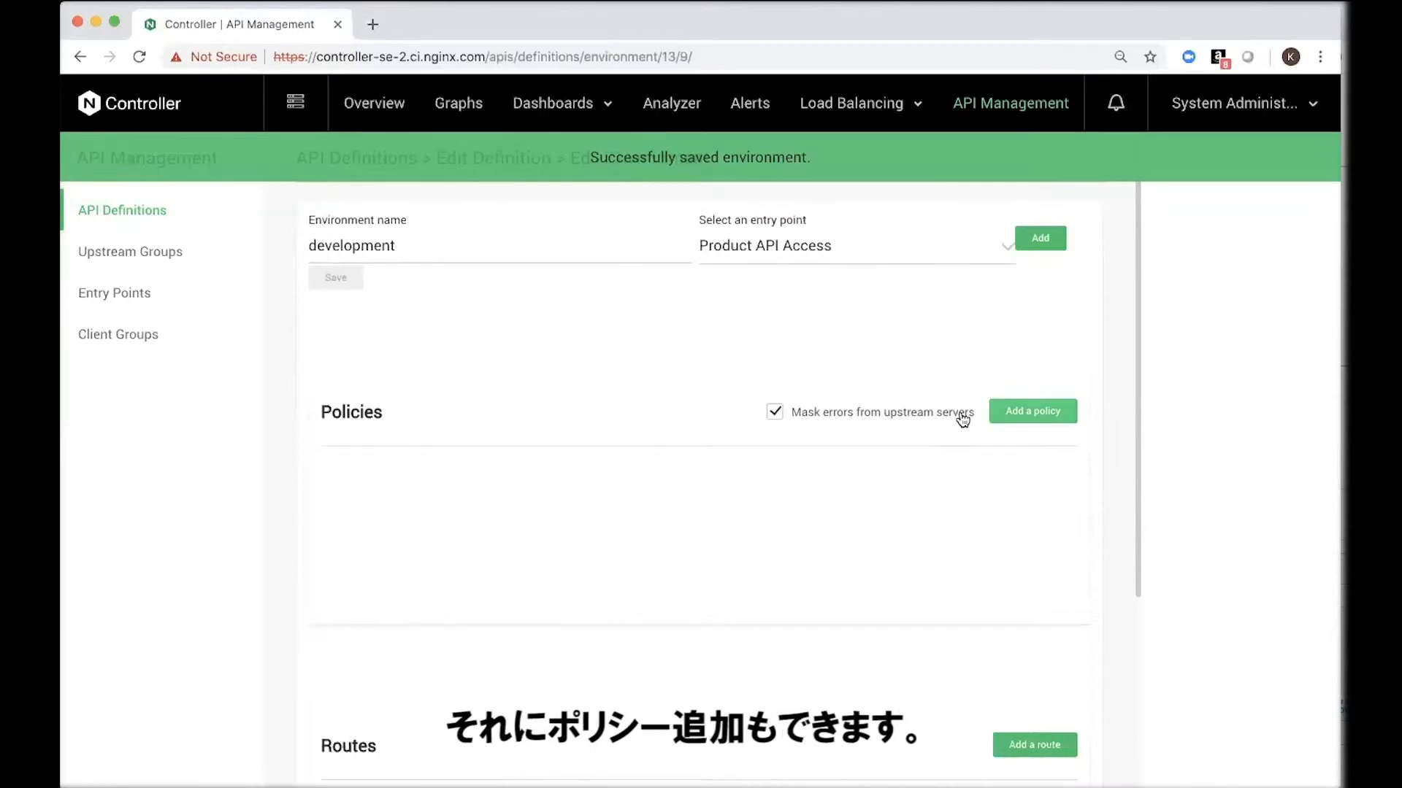
left_click(1018, 411)
left_click(971, 297)
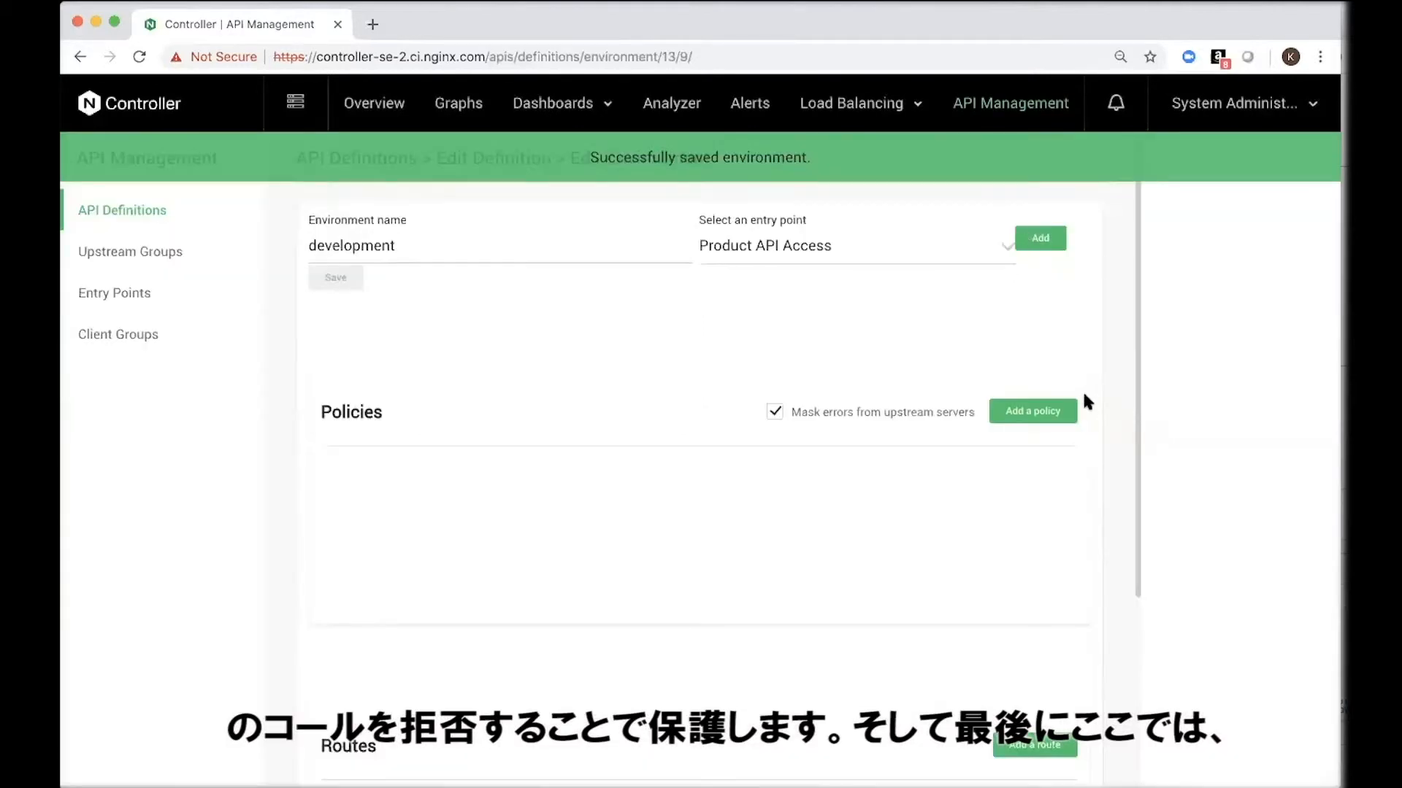
Step: Add and save a route from the /pricing resource to the ProductInfo upstream group
scroll(1083, 398, "down", 4)
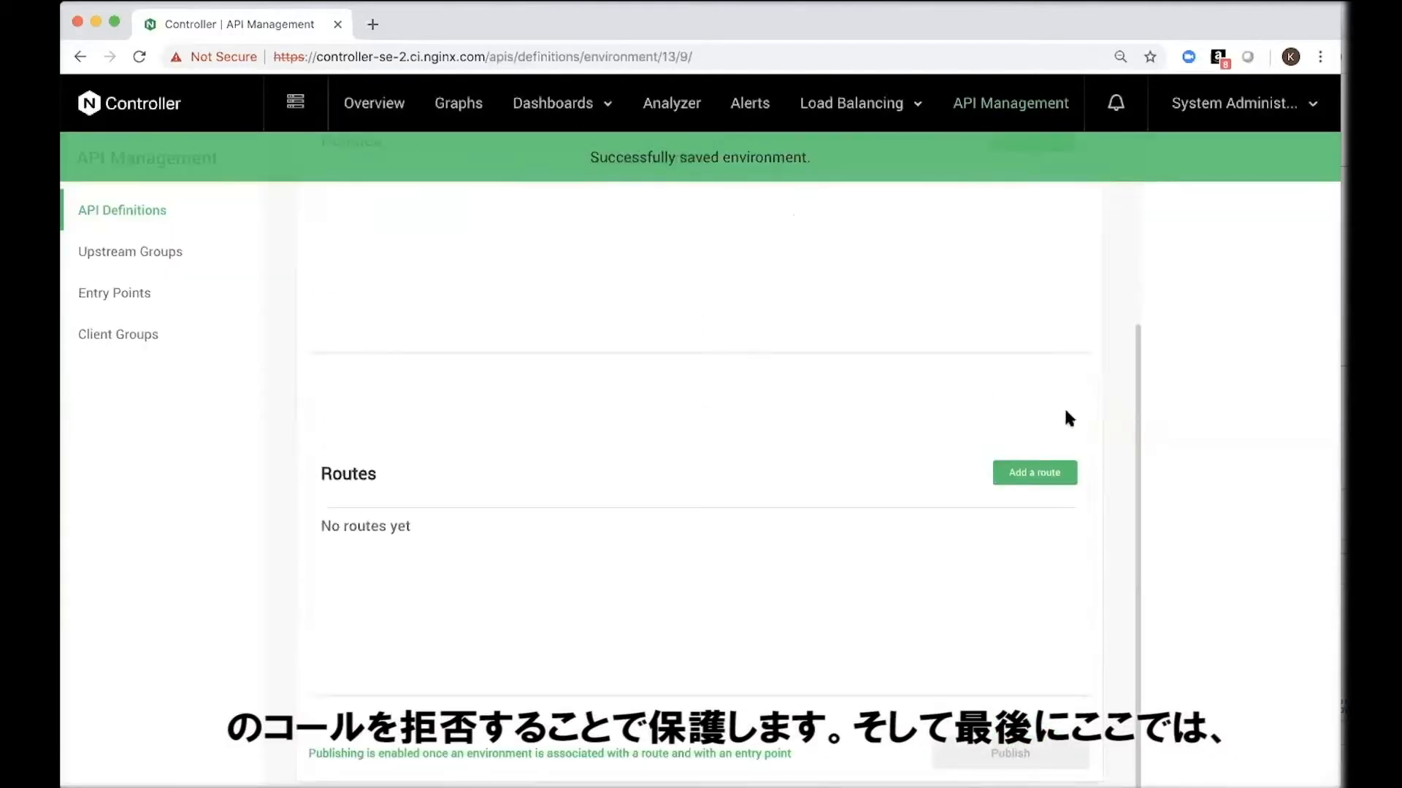
left_click(1017, 479)
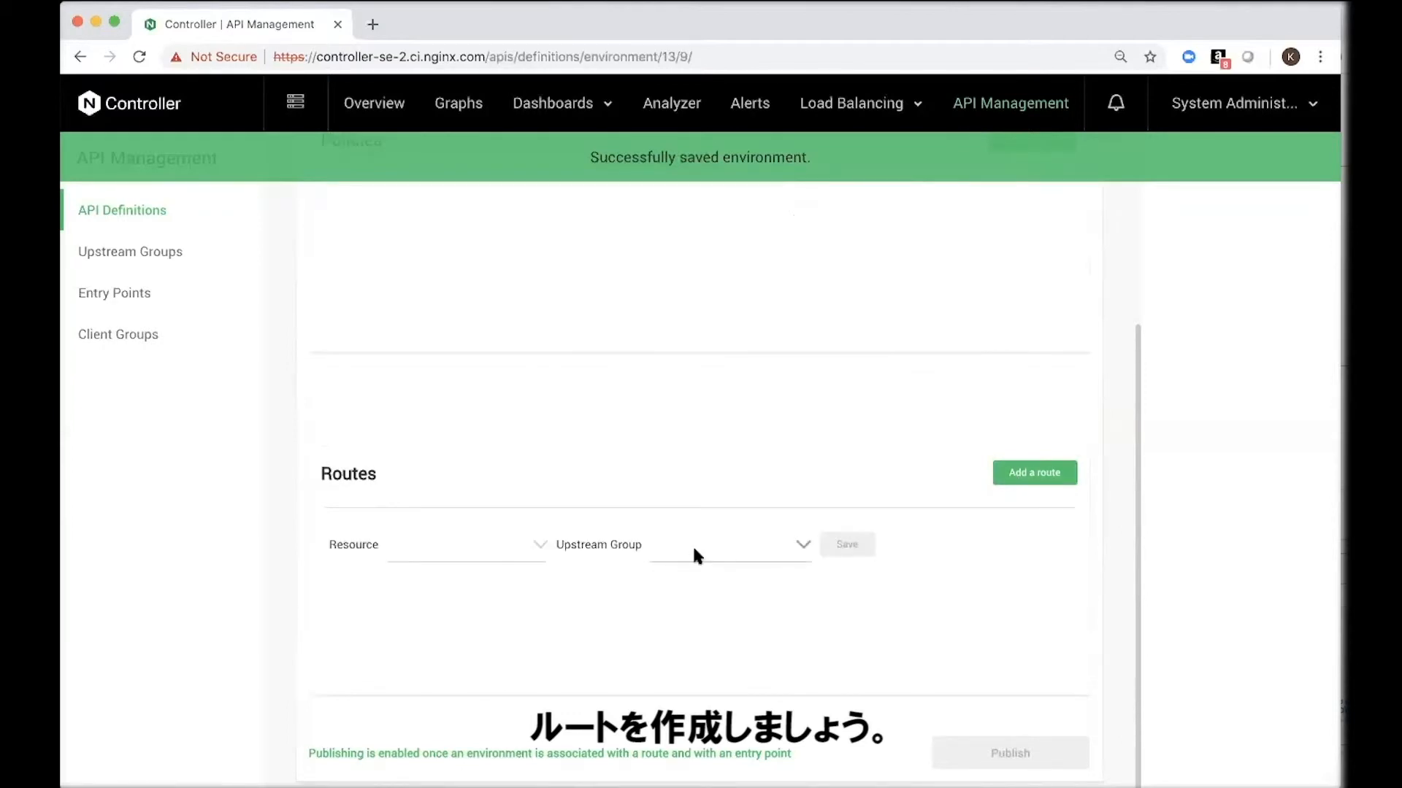
left_click(498, 558)
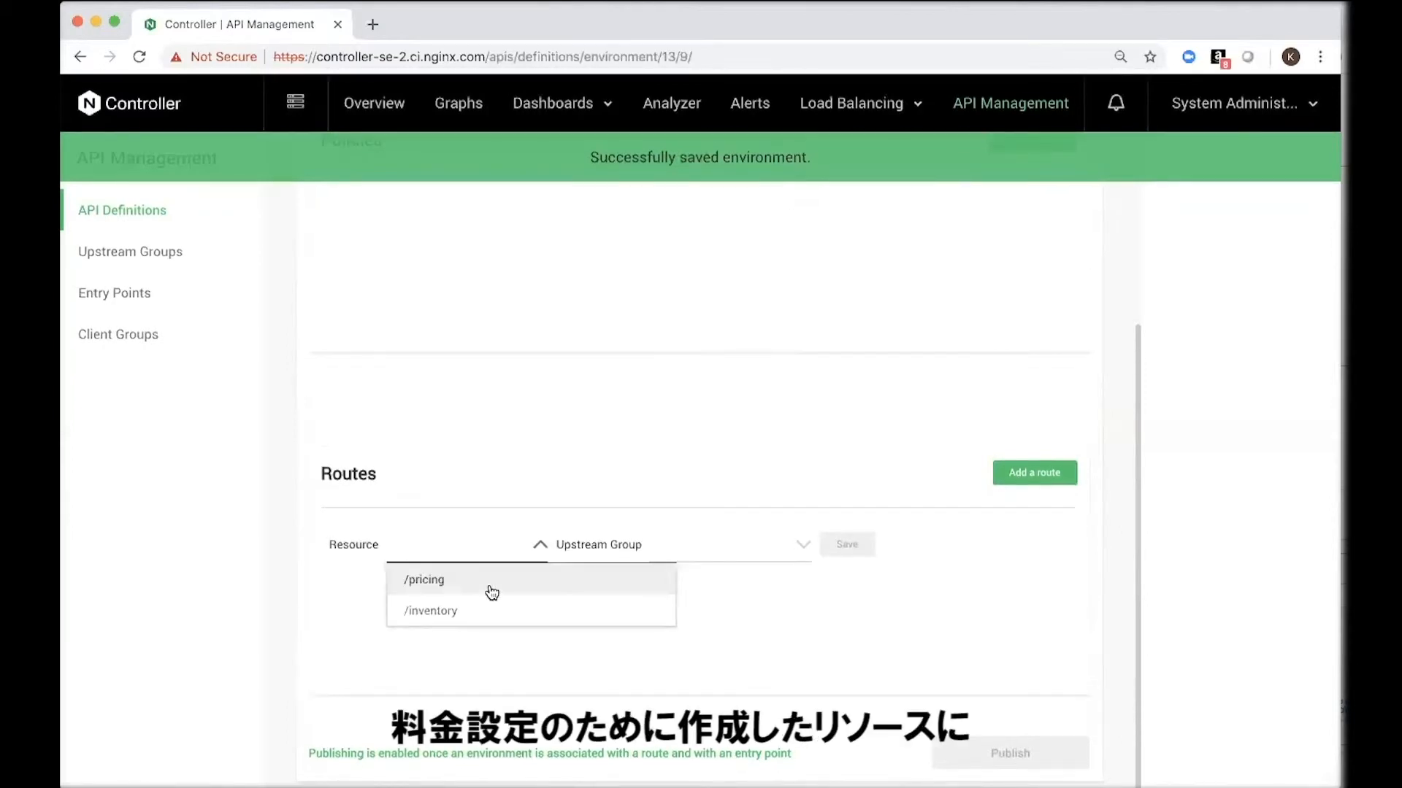
left_click(491, 592)
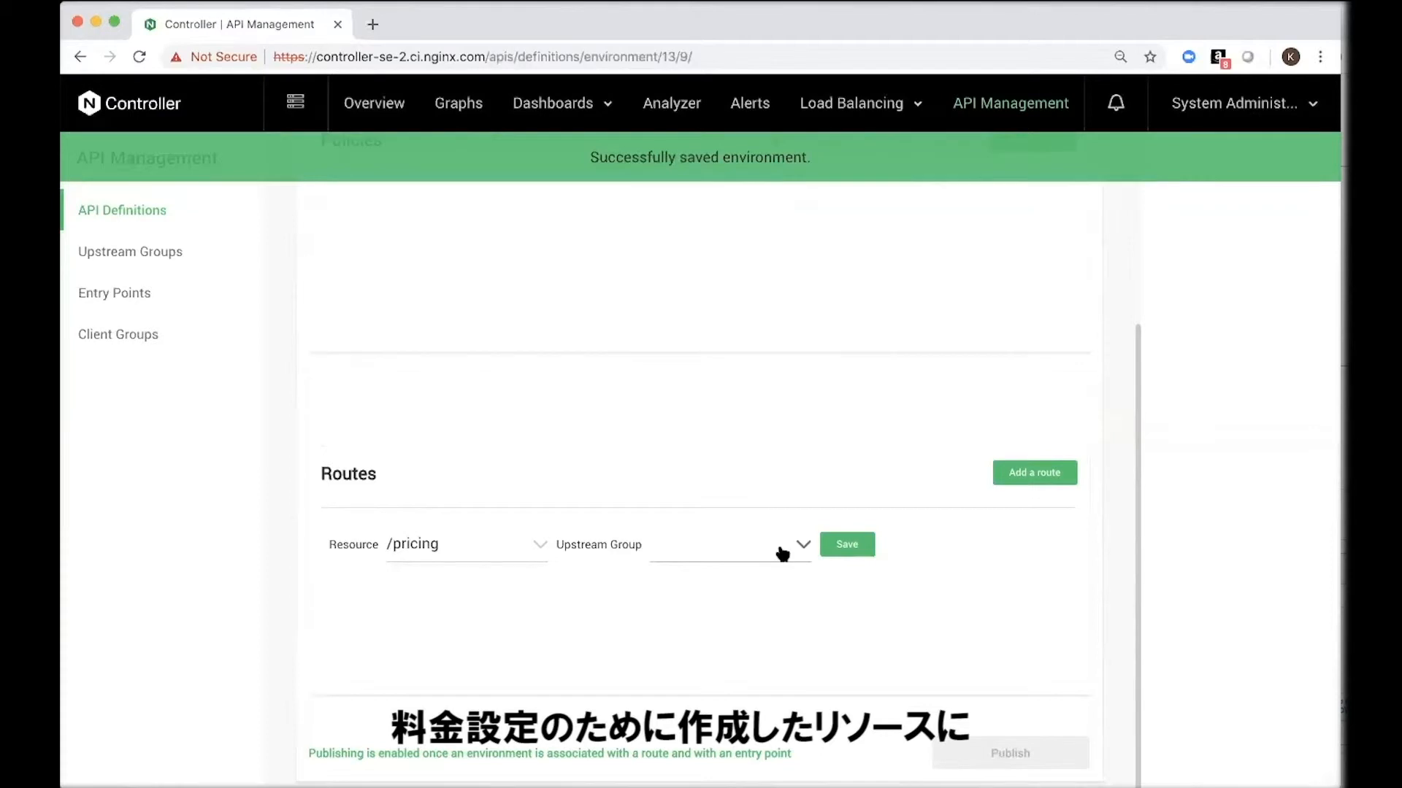
left_click(782, 552)
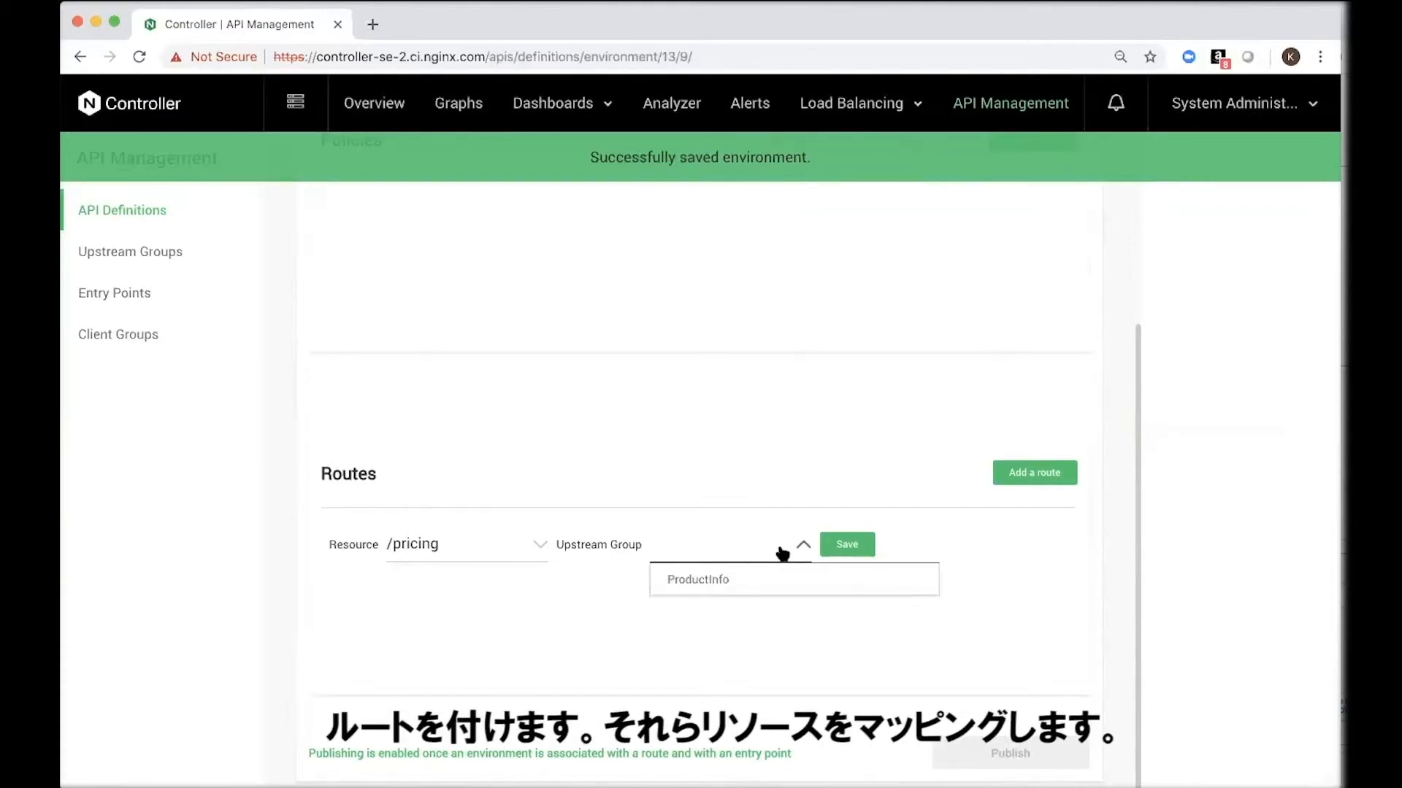
left_click(757, 581)
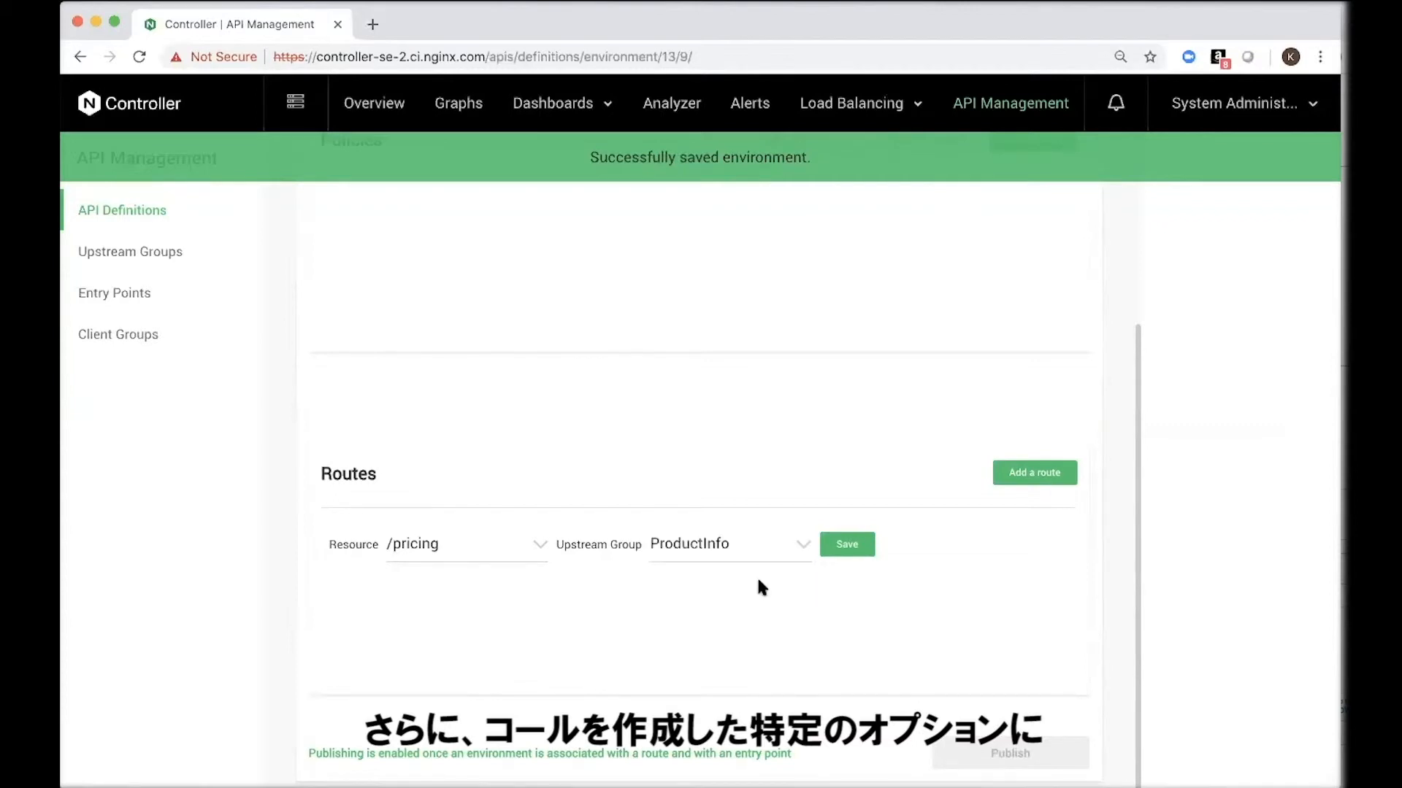
left_click(846, 547)
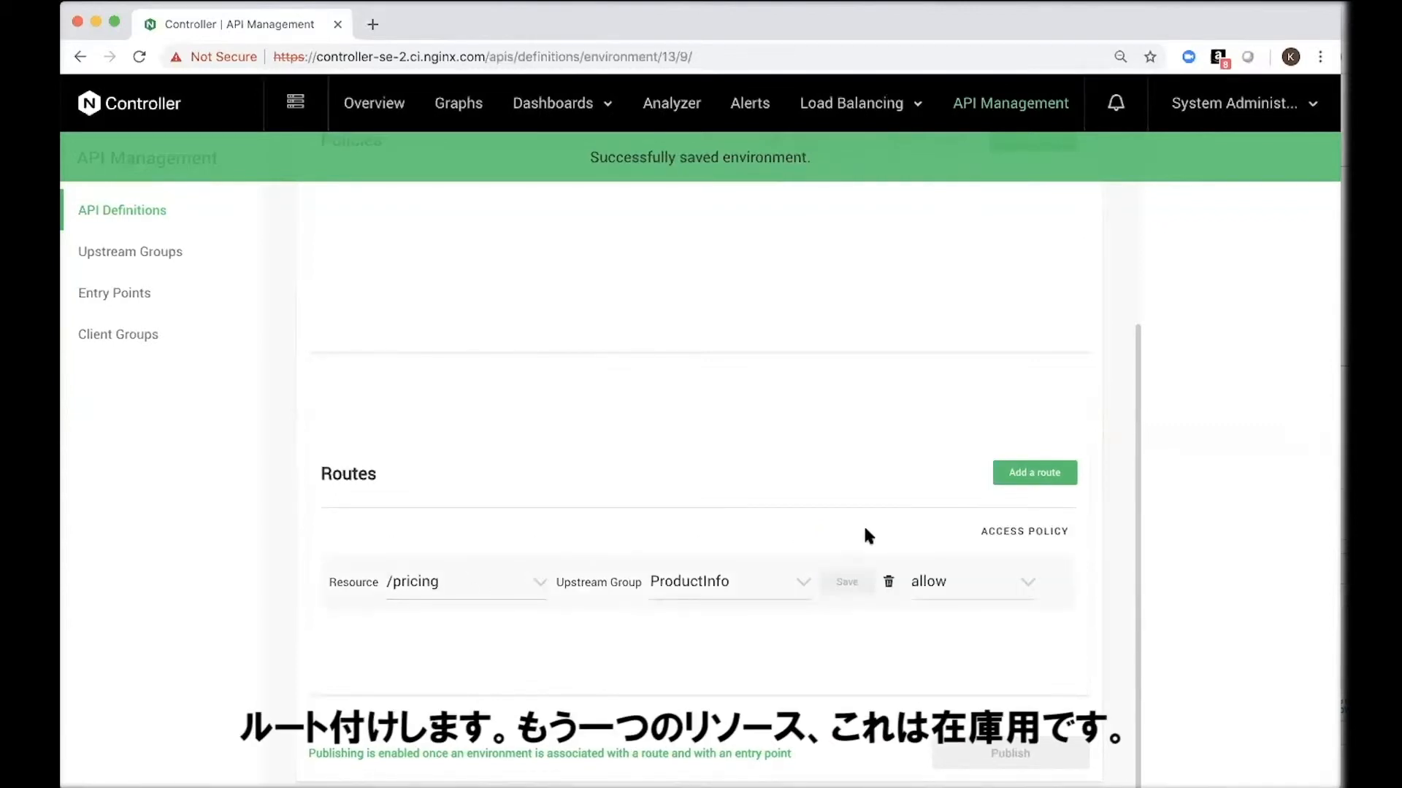
Step: Add and save a second route from the /inventory resource to the ProductInfo upstream group
left_click(1022, 476)
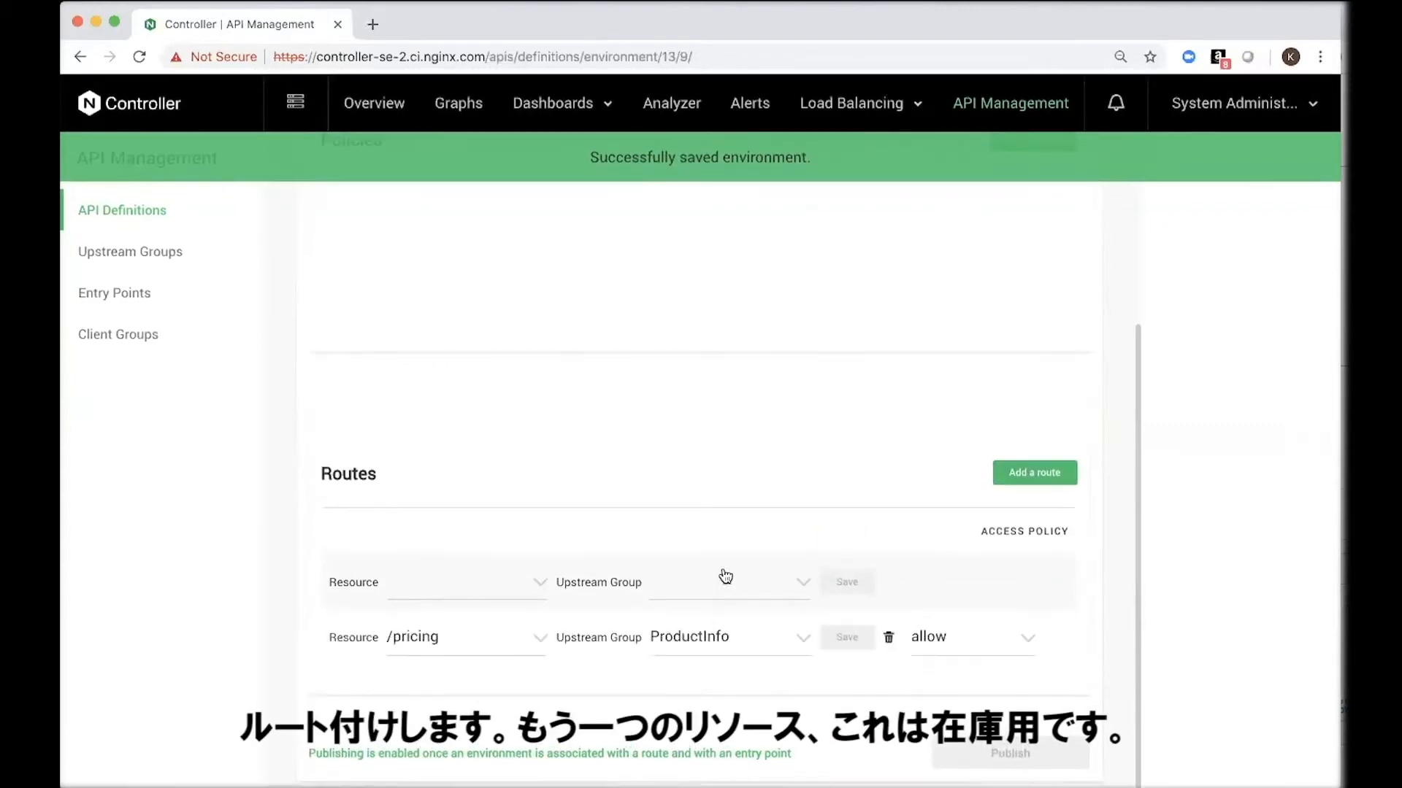
left_click(527, 598)
left_click(485, 646)
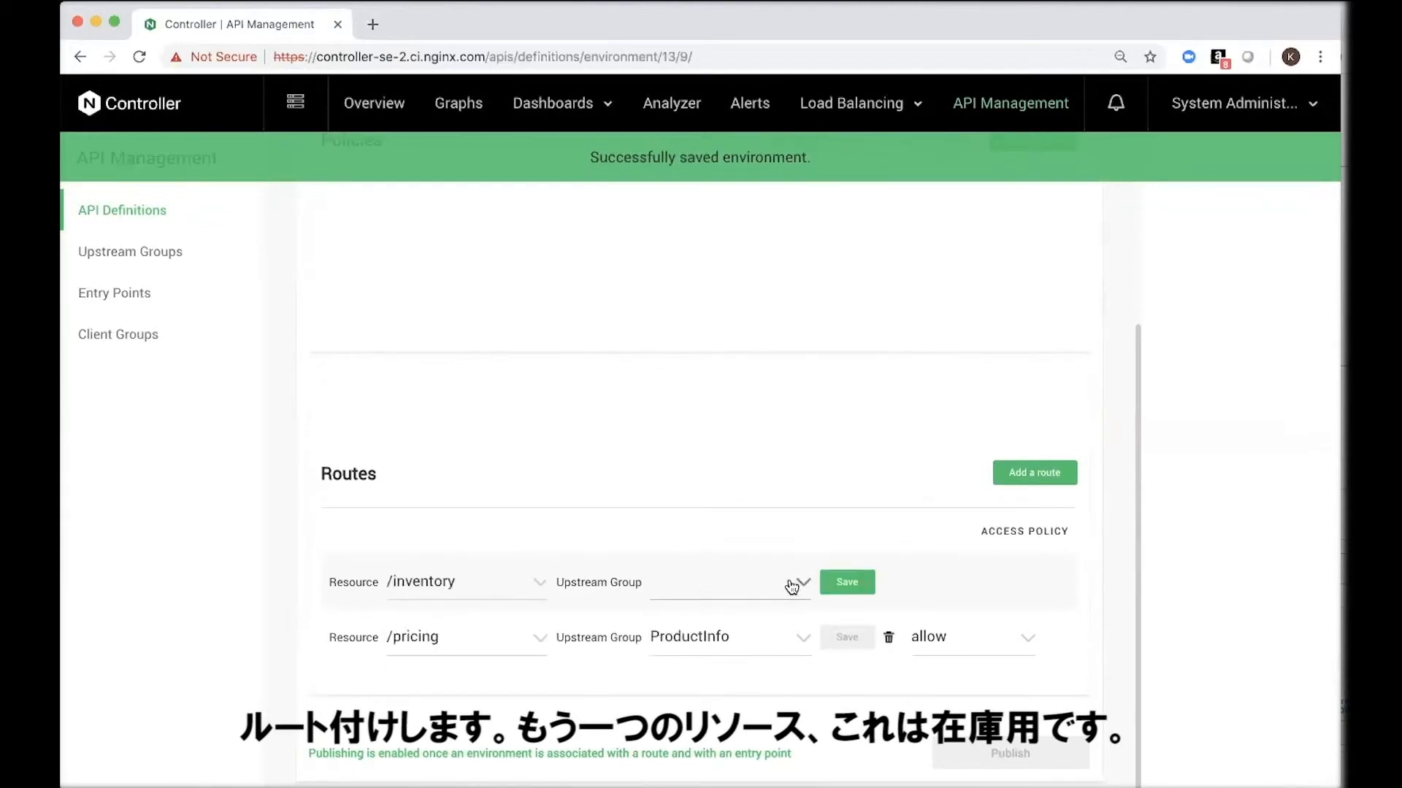
left_click(798, 584)
left_click(782, 620)
left_click(847, 582)
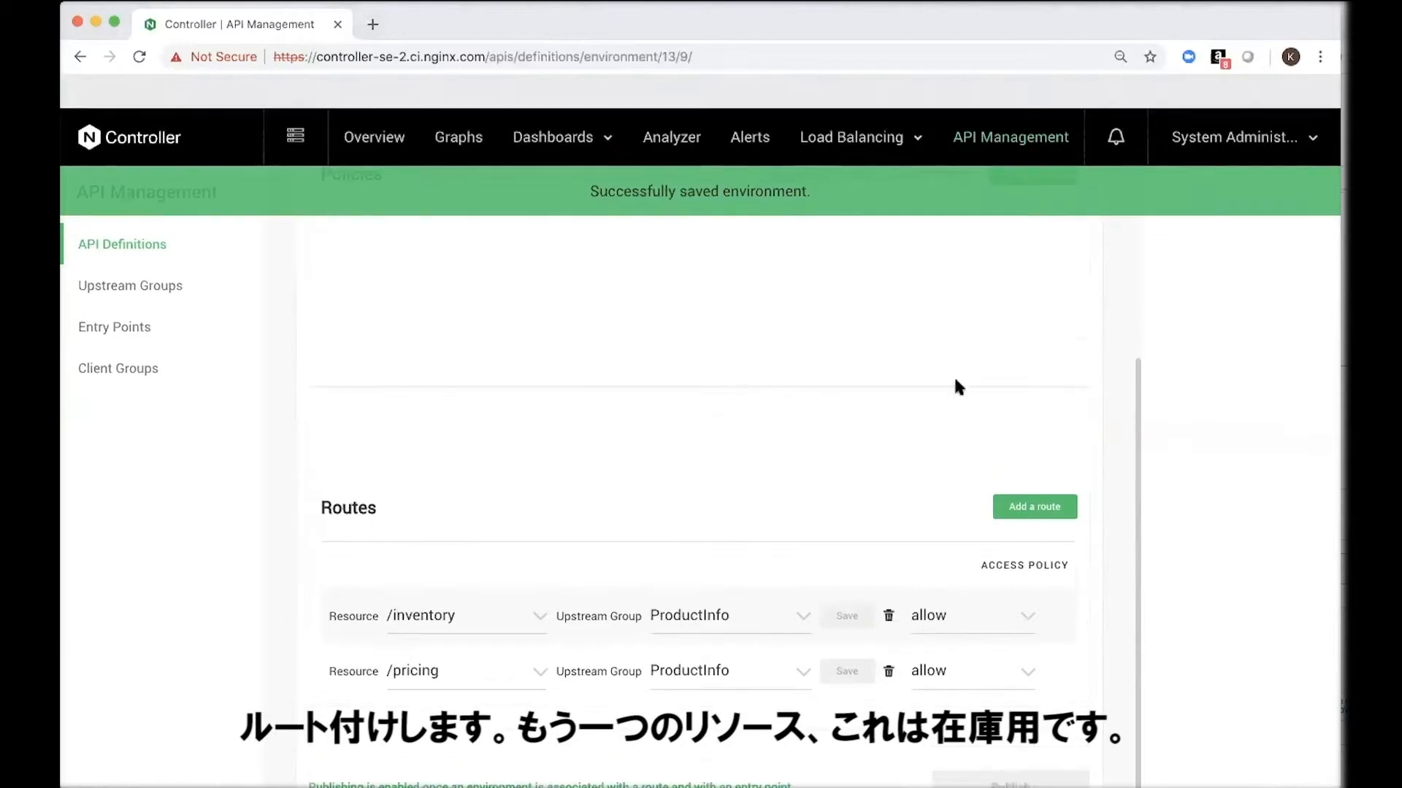
Step: Associate the selected Product API Access entry point with the development environment
scroll(1136, 312, "up", 5)
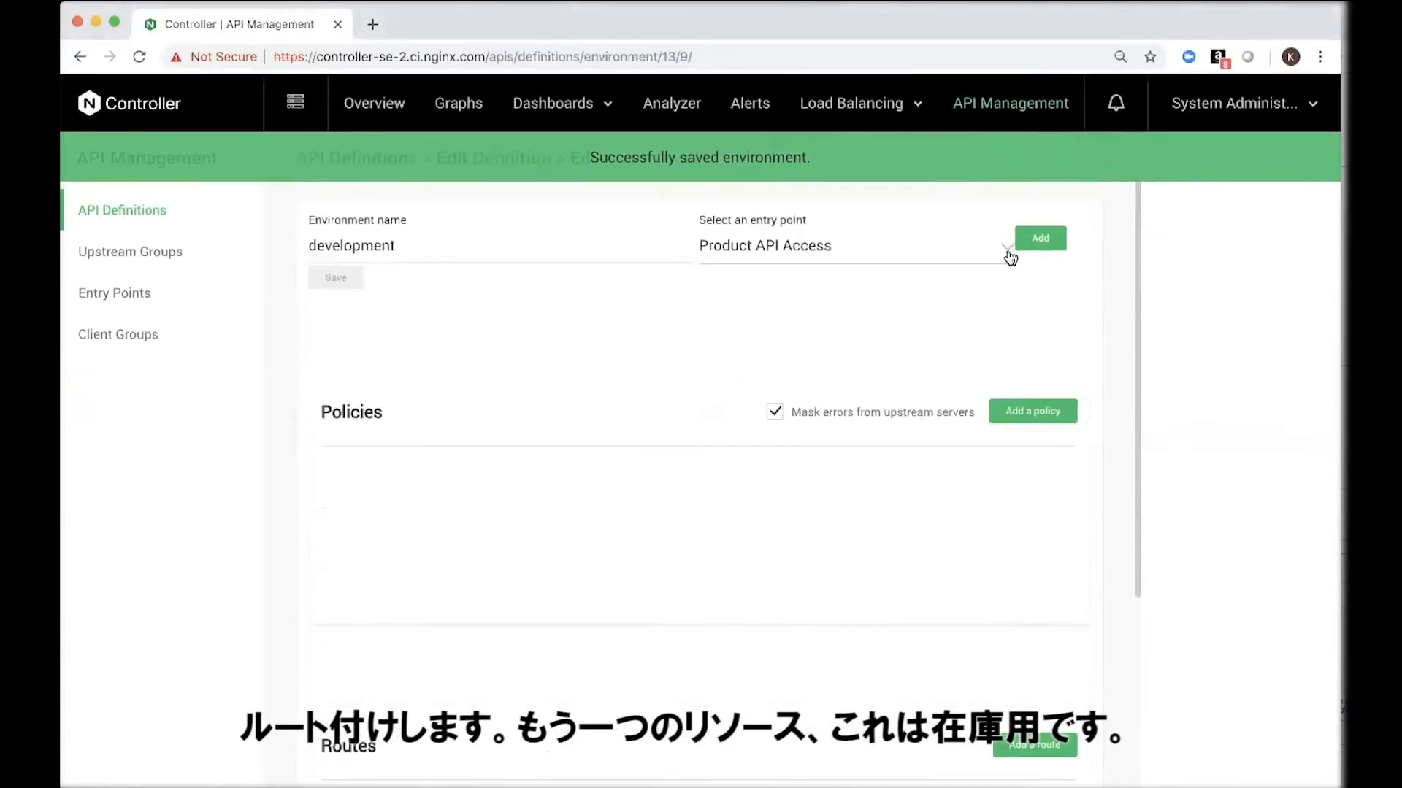
left_click(1031, 247)
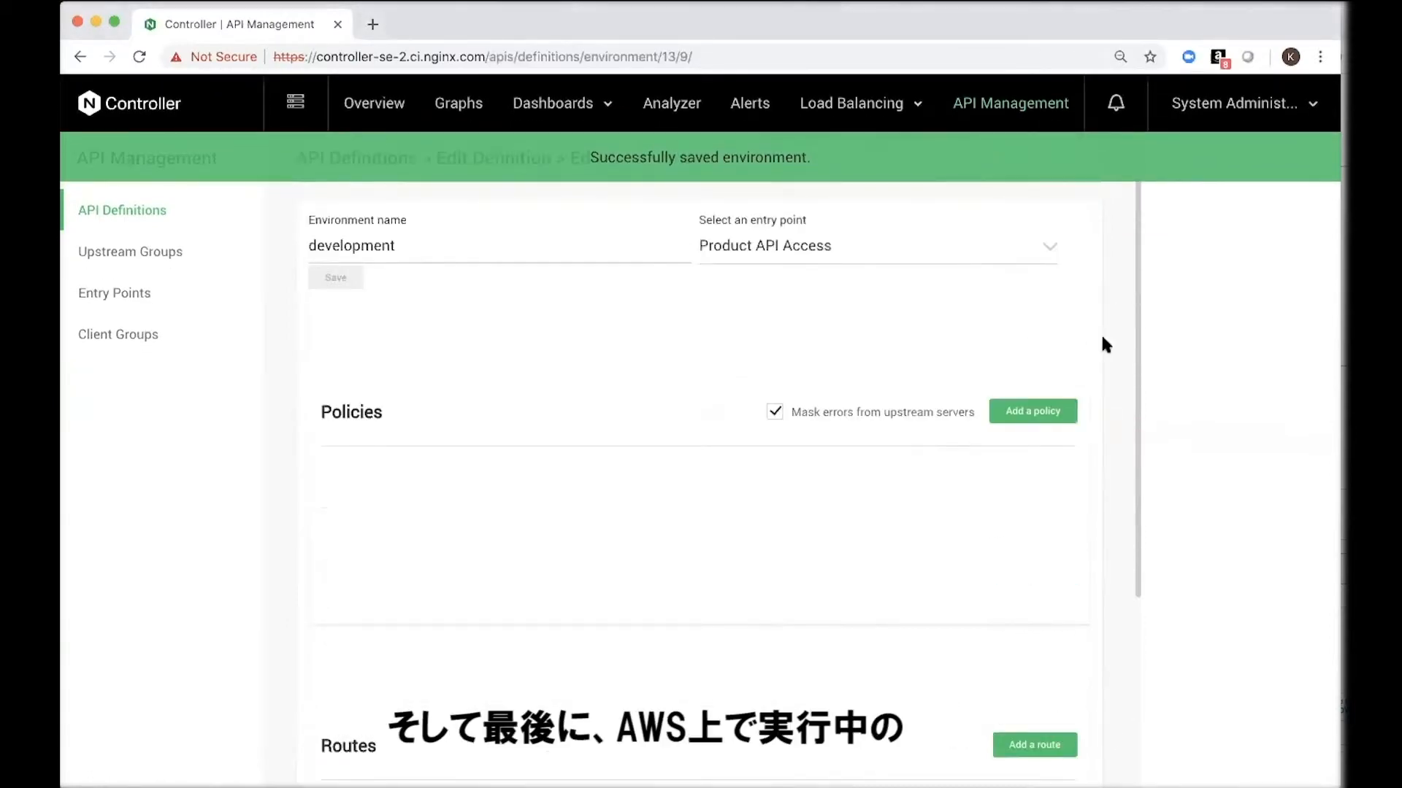
scroll(1101, 332, "down", 4)
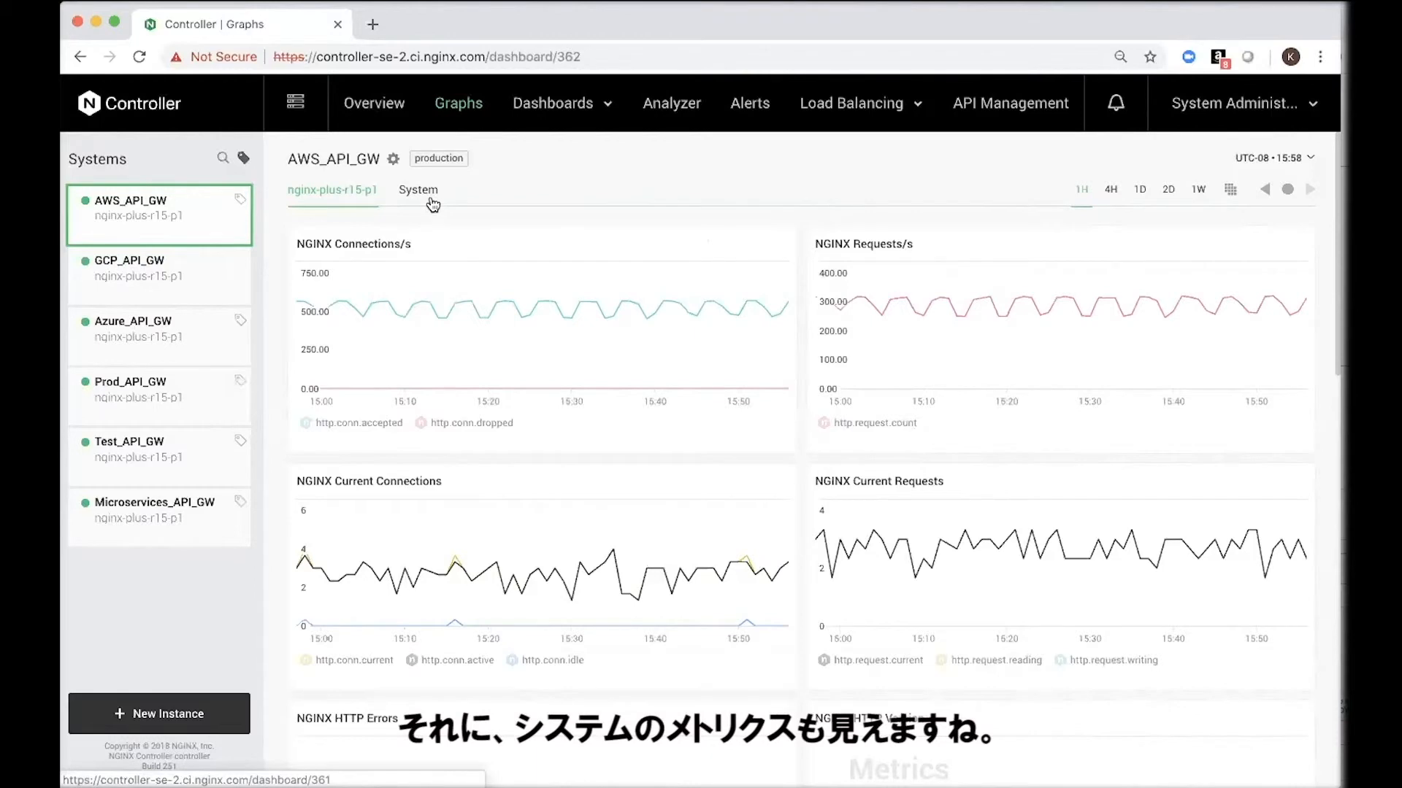
Step: Examine the system metrics of AWS_API_GW over the past 4 hours and the past week, including CPU usage
left_click(431, 200)
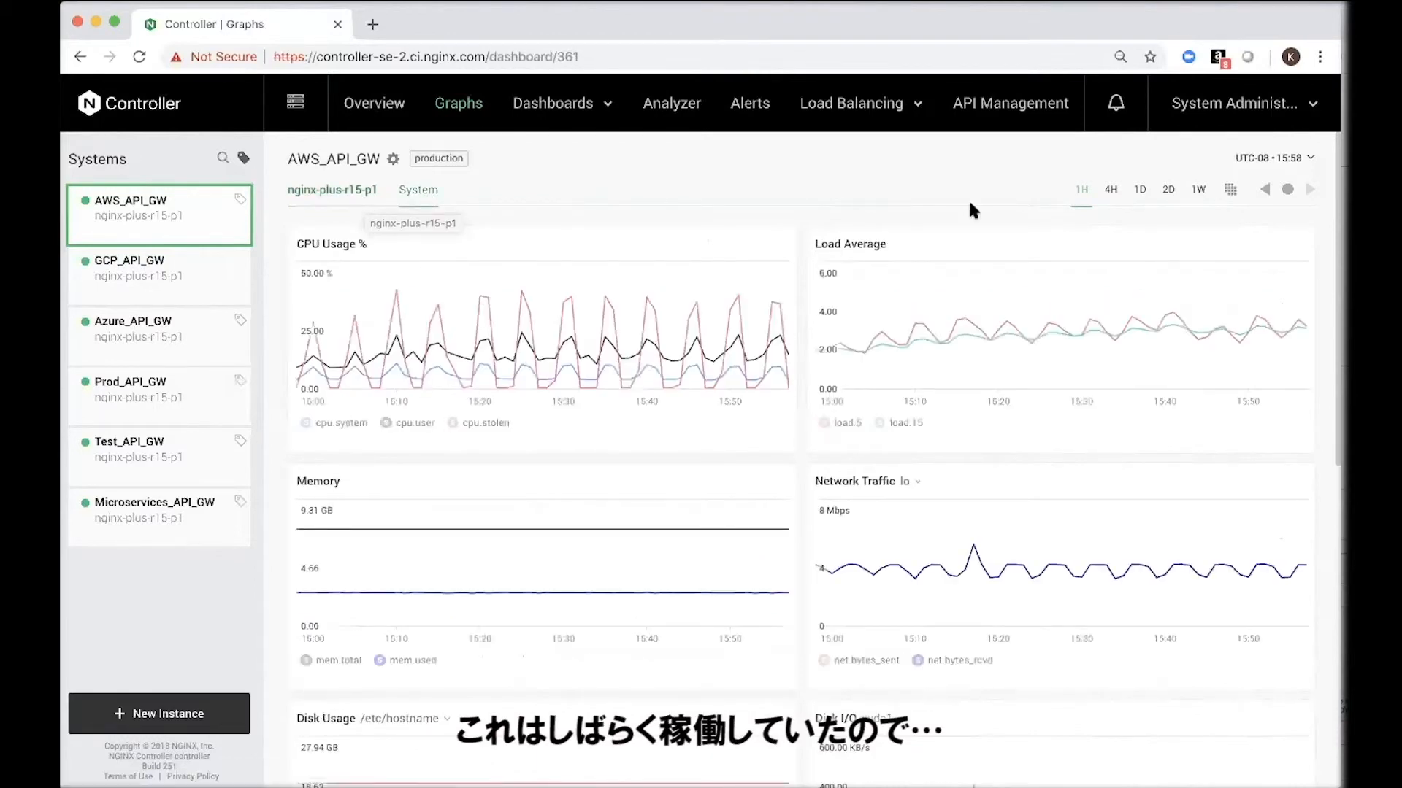
left_click(1110, 191)
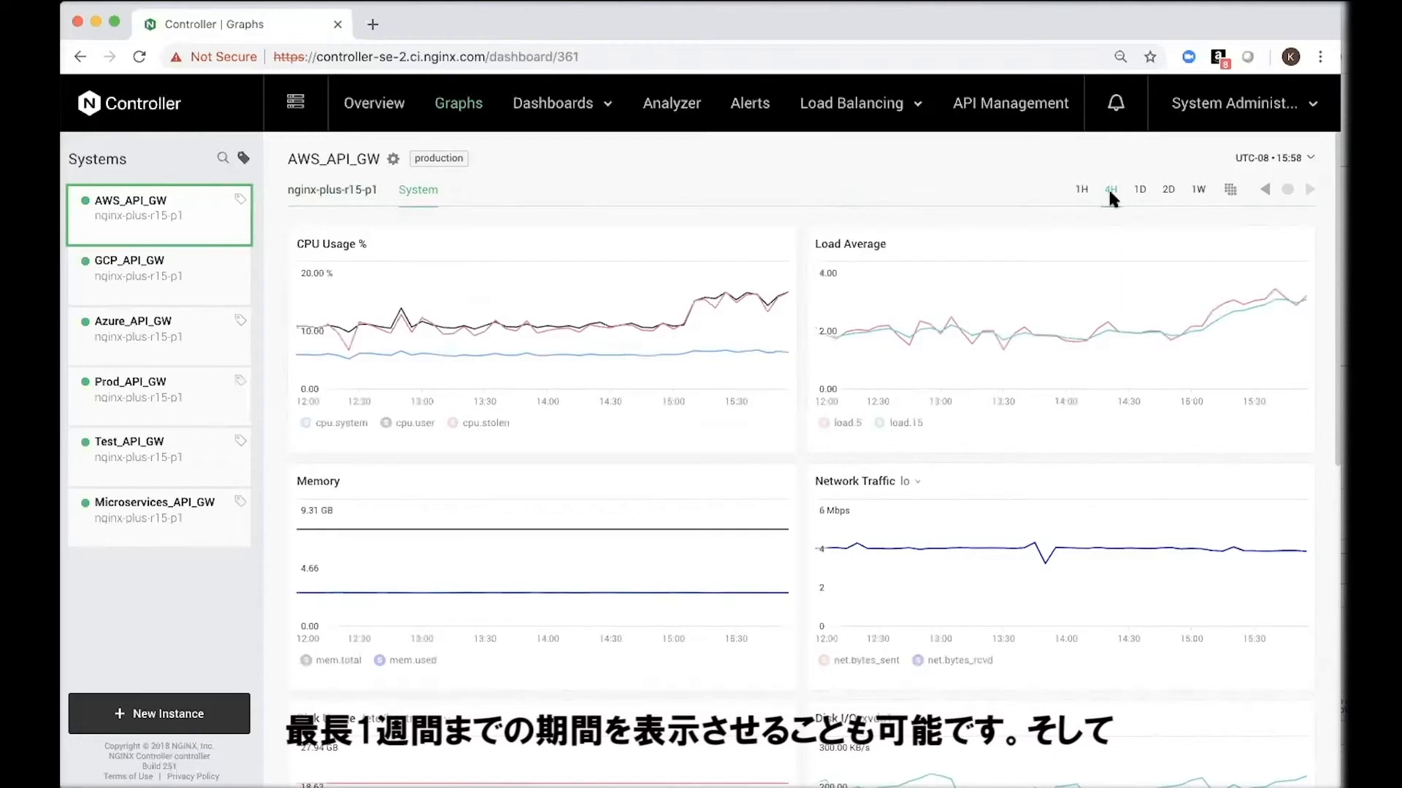
left_click(1197, 195)
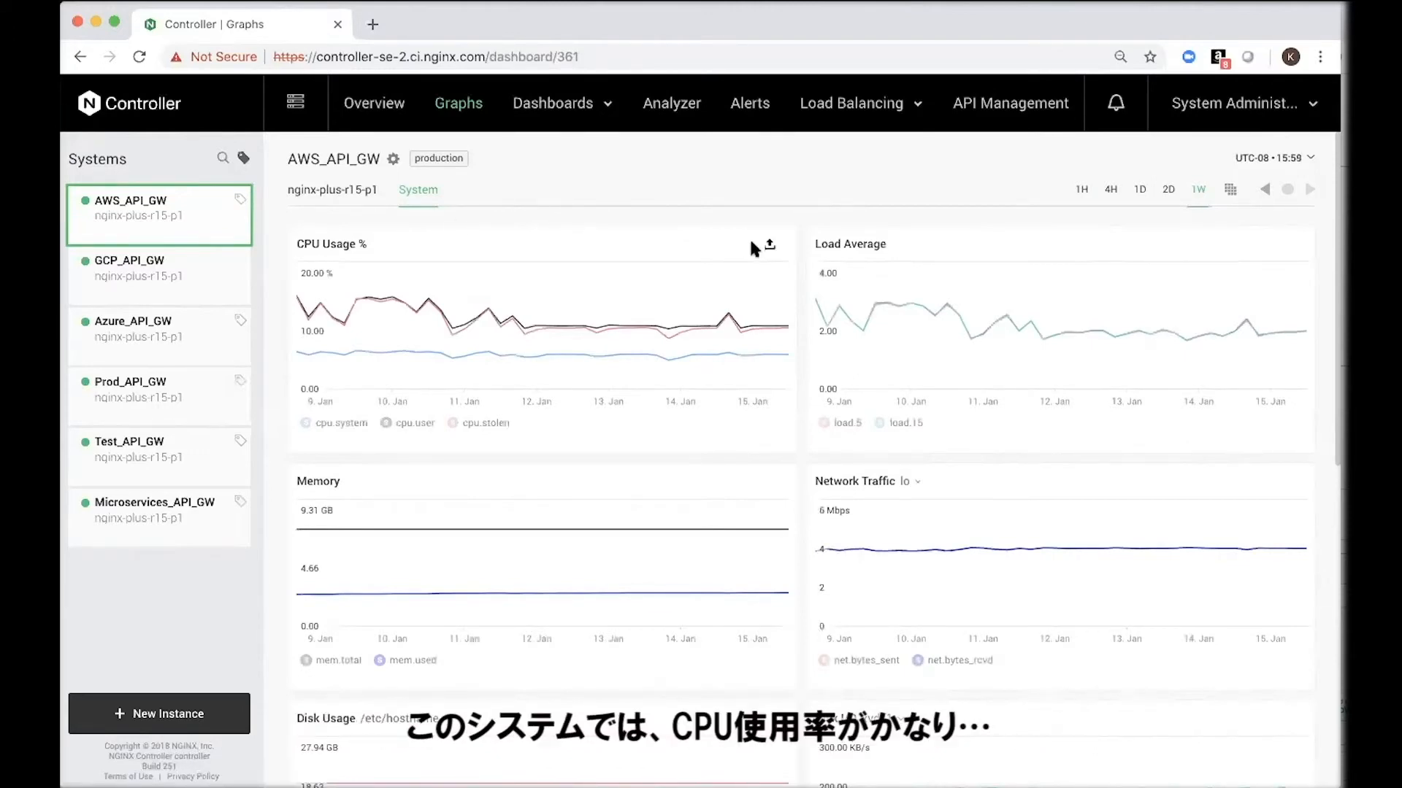
mouse_move(736, 331)
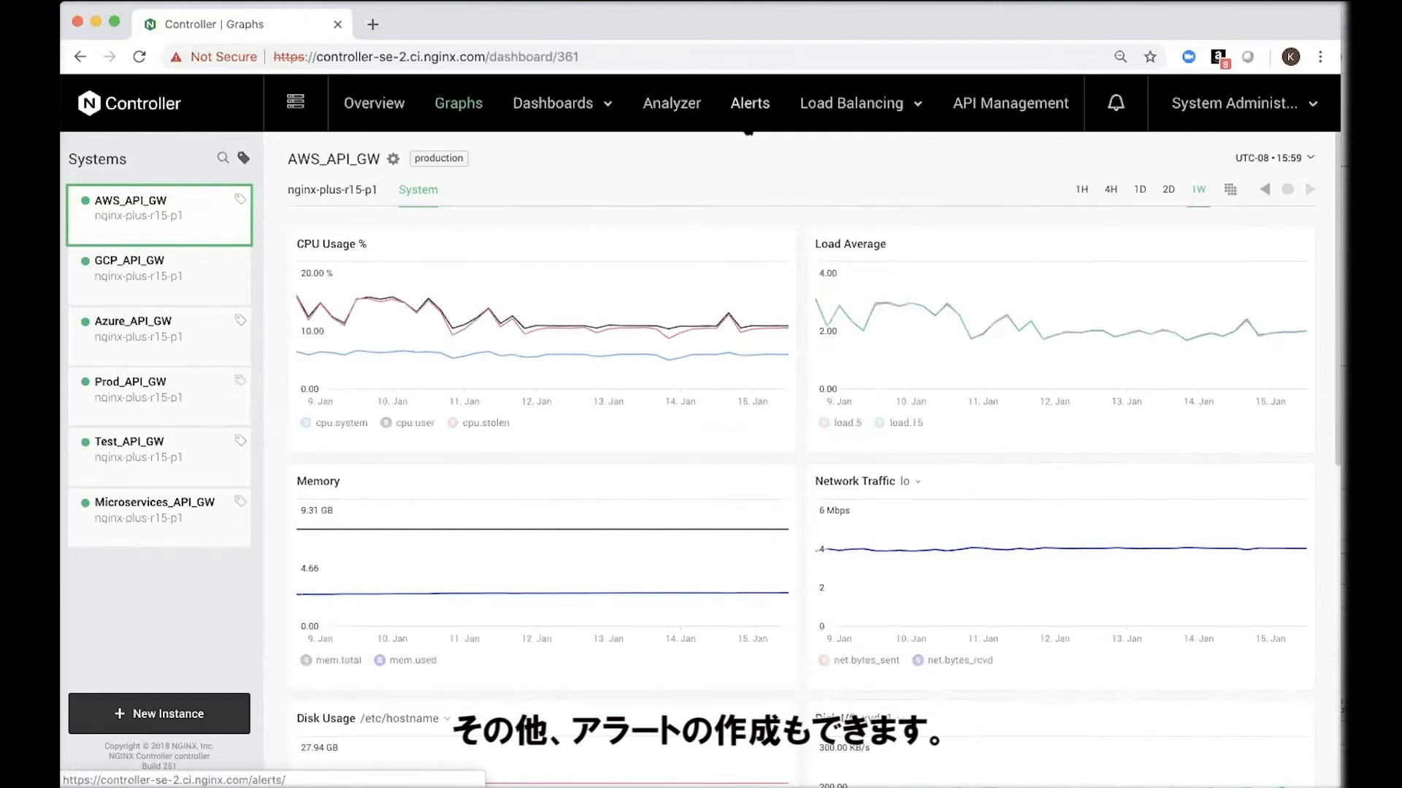
Step: Start a new alert rule triggered by the metric nginx.http.request.count
left_click(748, 132)
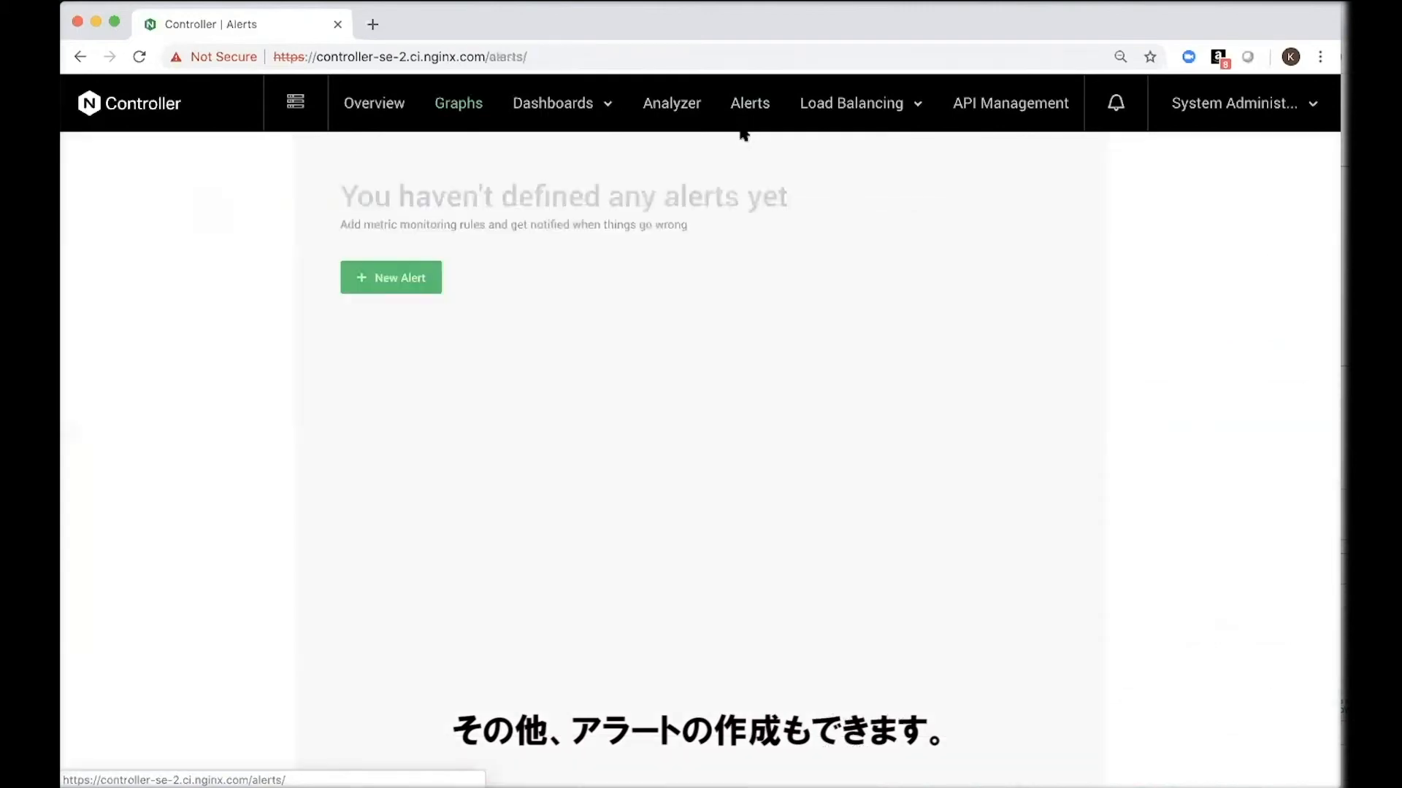
left_click(427, 292)
left_click(545, 251)
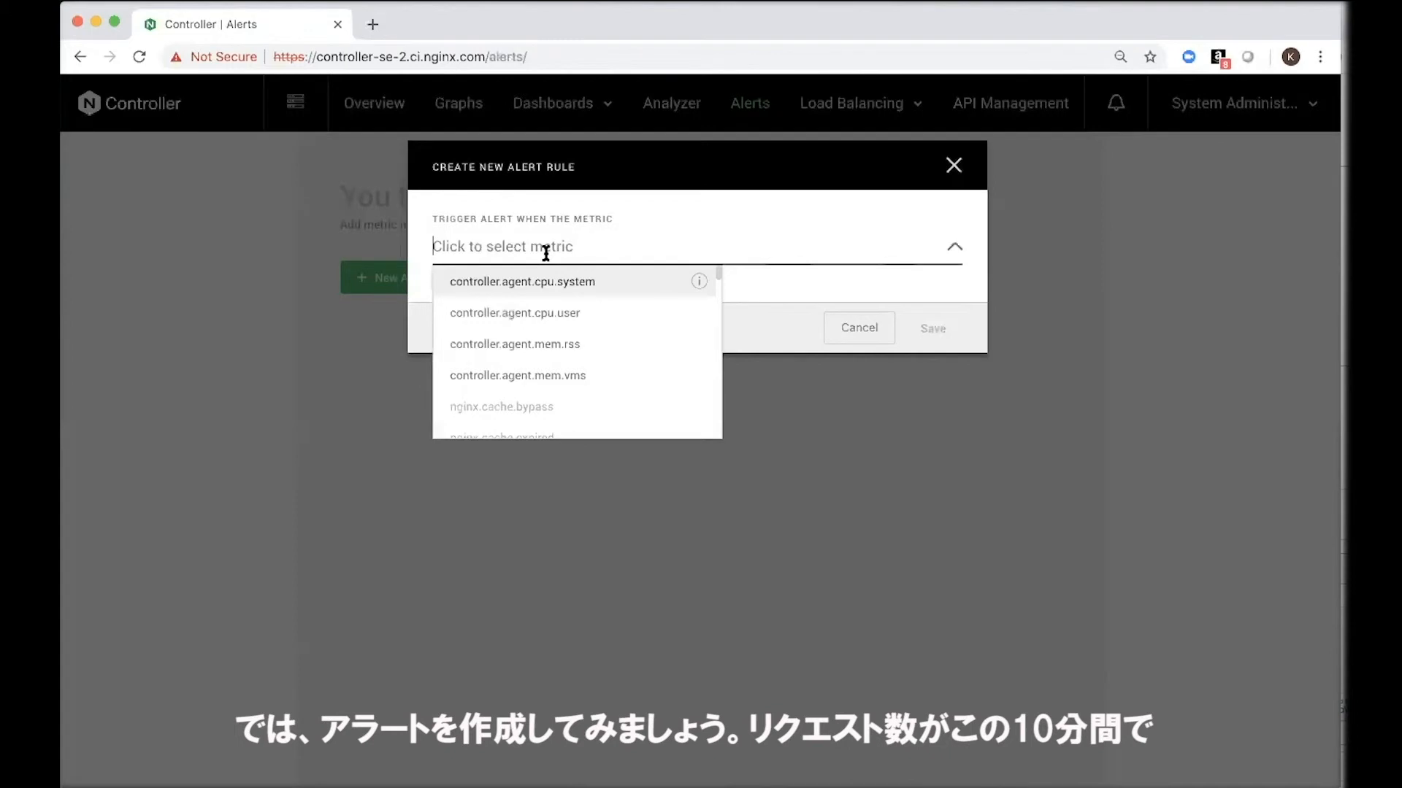
type("request")
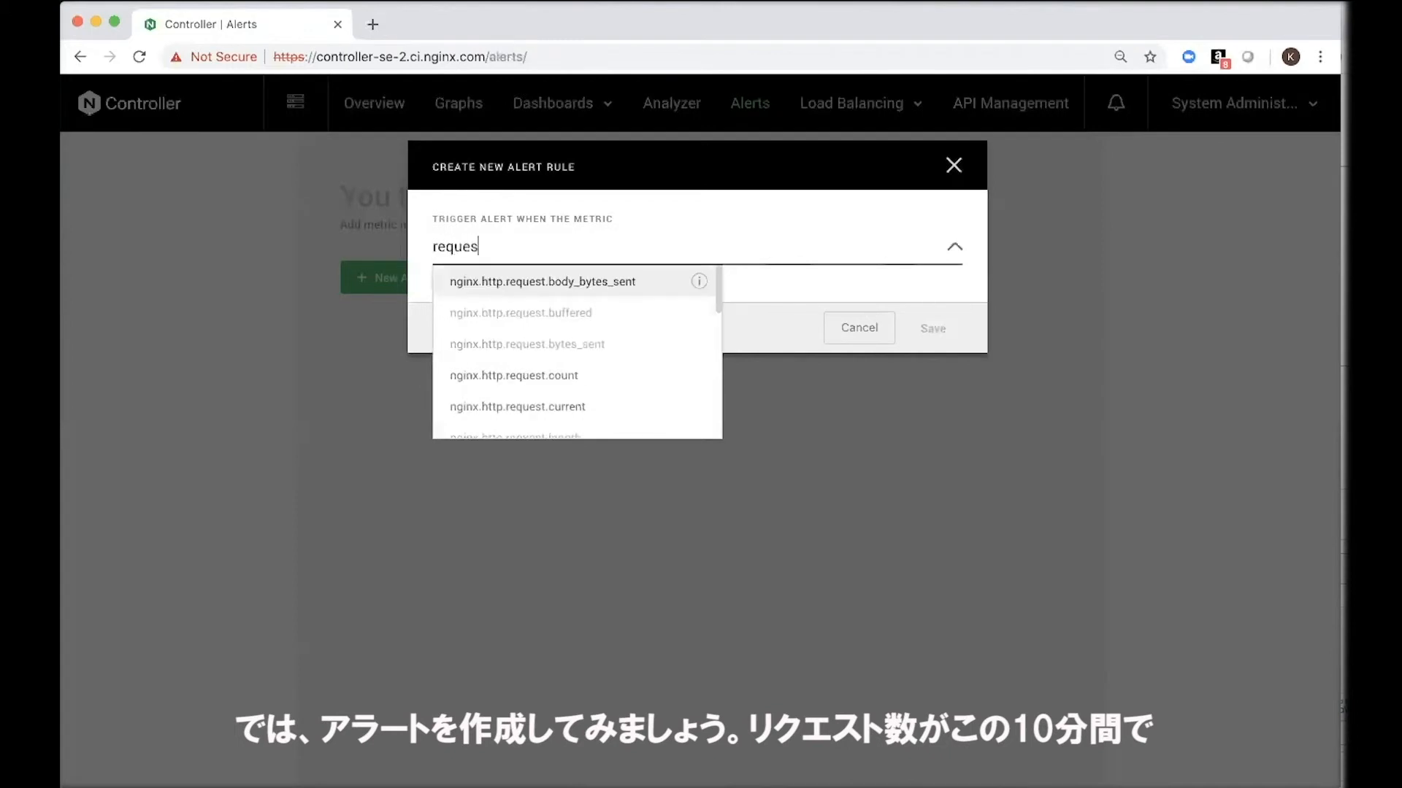
left_click(593, 373)
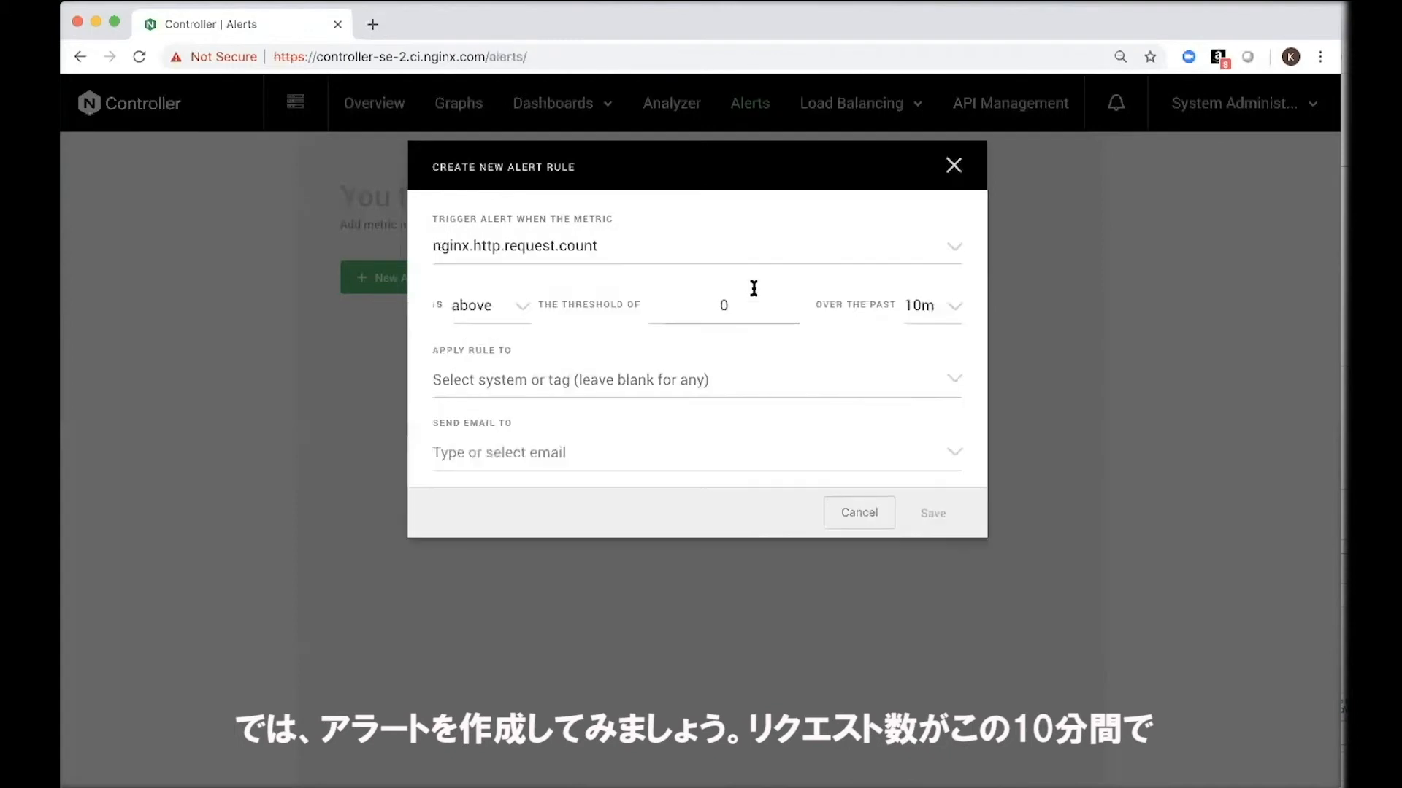
Step: Set the alert rule's threshold to 10000 and review the available time frames
left_click(719, 307)
type("10000")
left_click(926, 312)
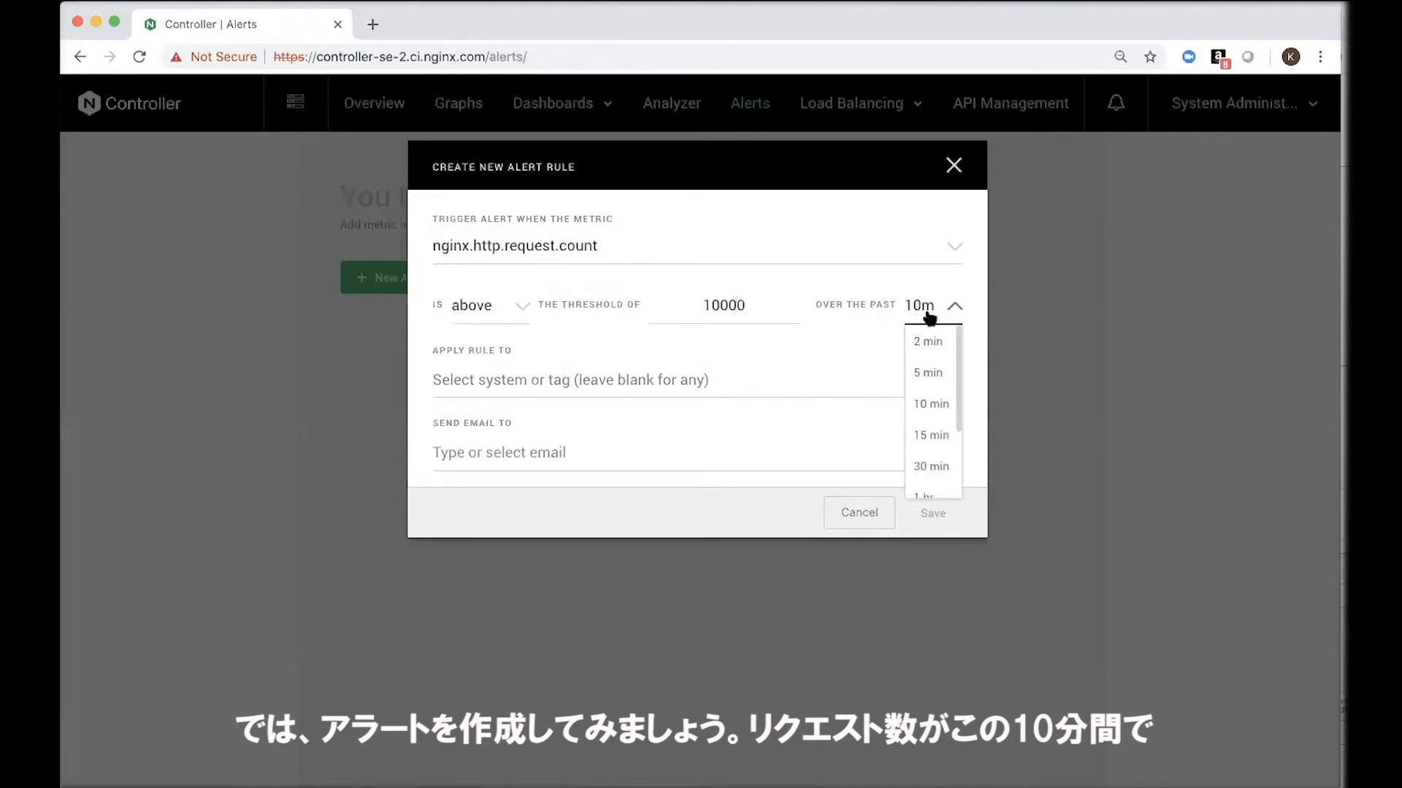
scroll(930, 365, "down", 3)
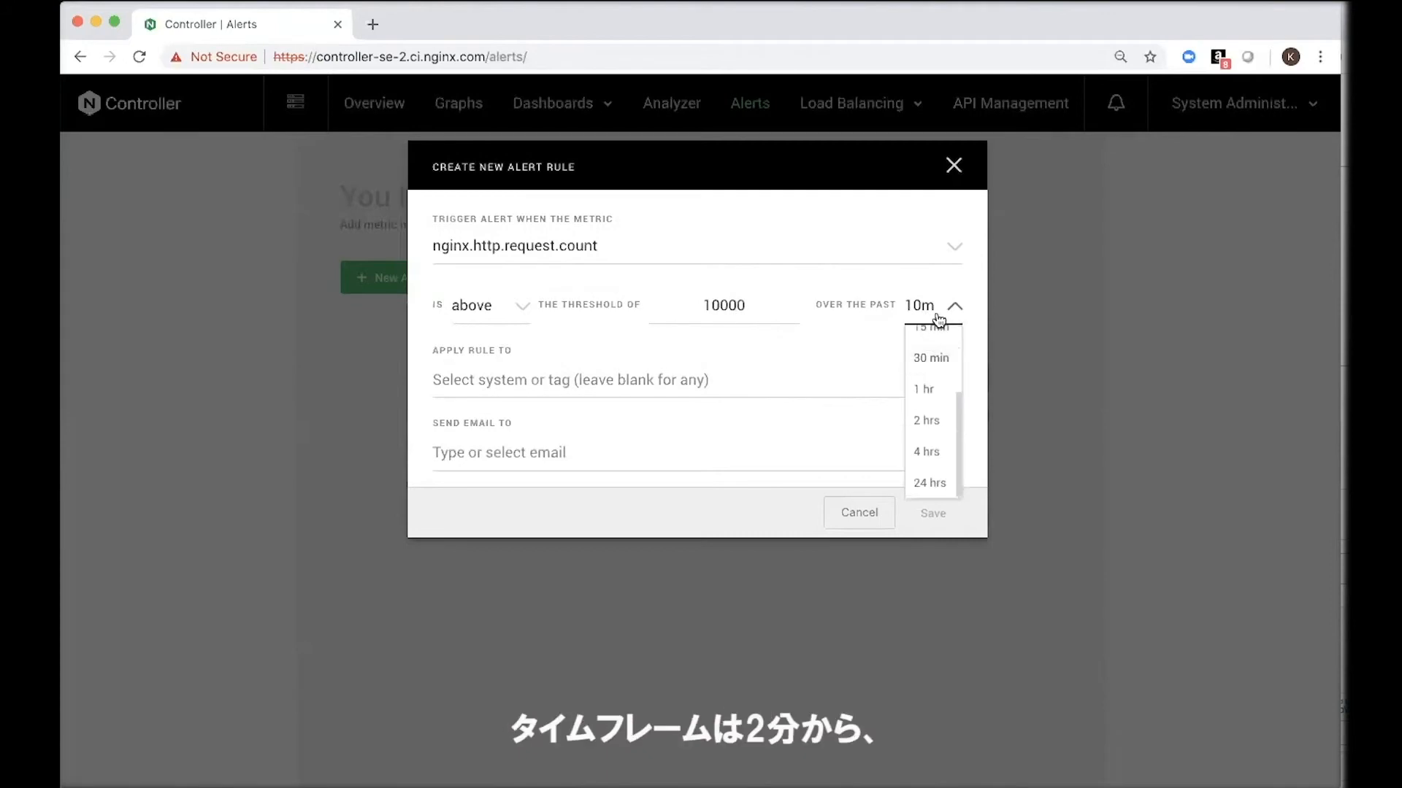
scroll(937, 351, "up", 3)
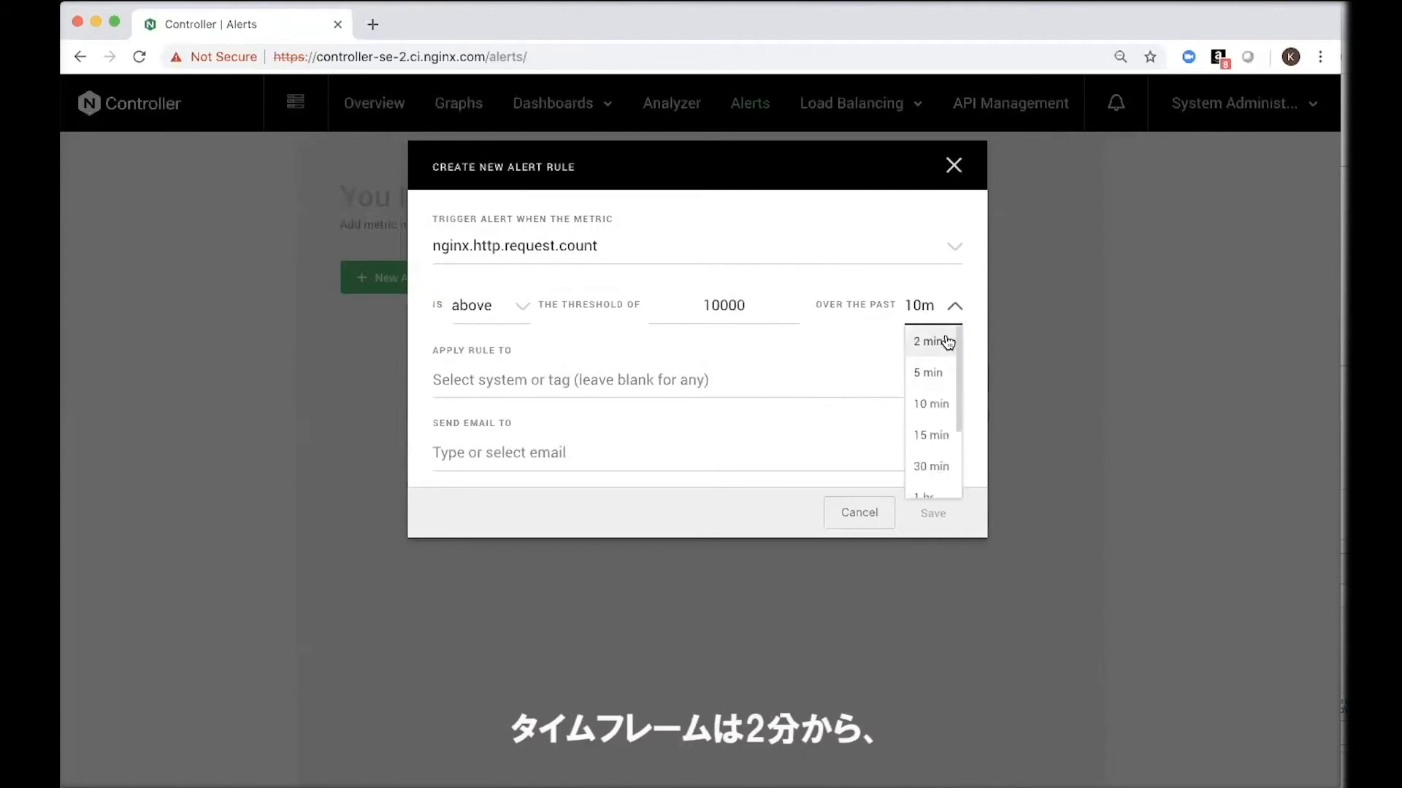
scroll(942, 365, "down", 3)
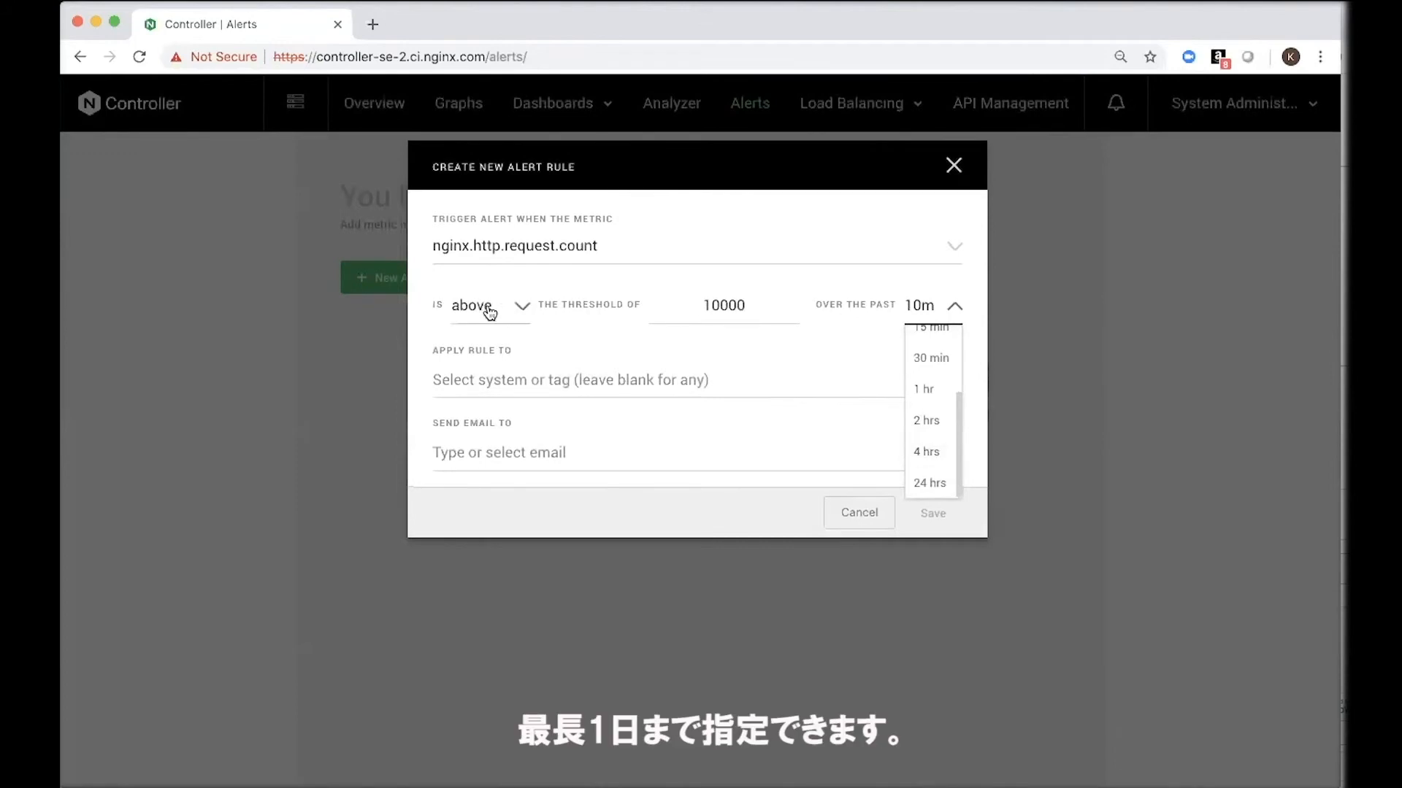
Step: Apply the alert rule to the AWS_API_GW and Azure_API_GW systems
left_click(525, 380)
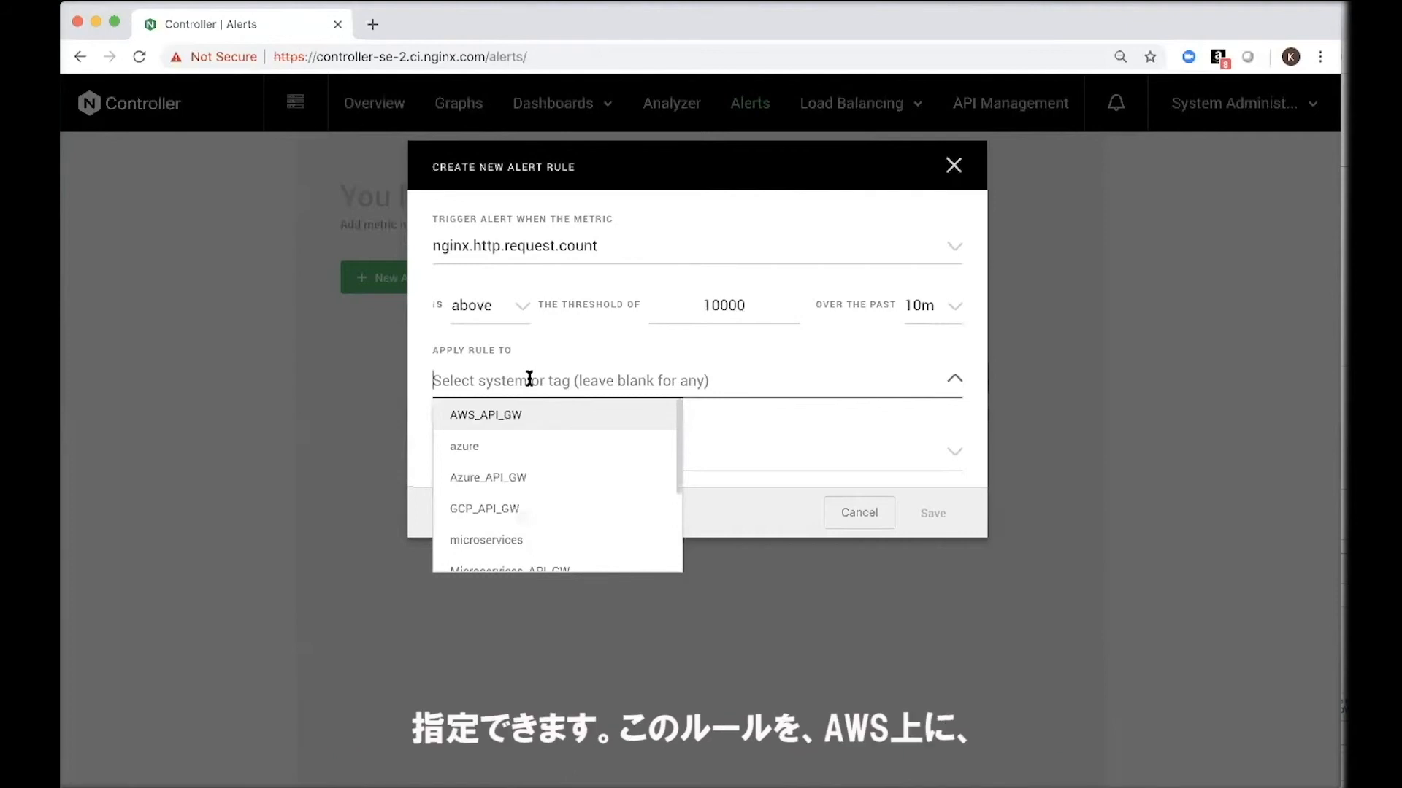
left_click(551, 422)
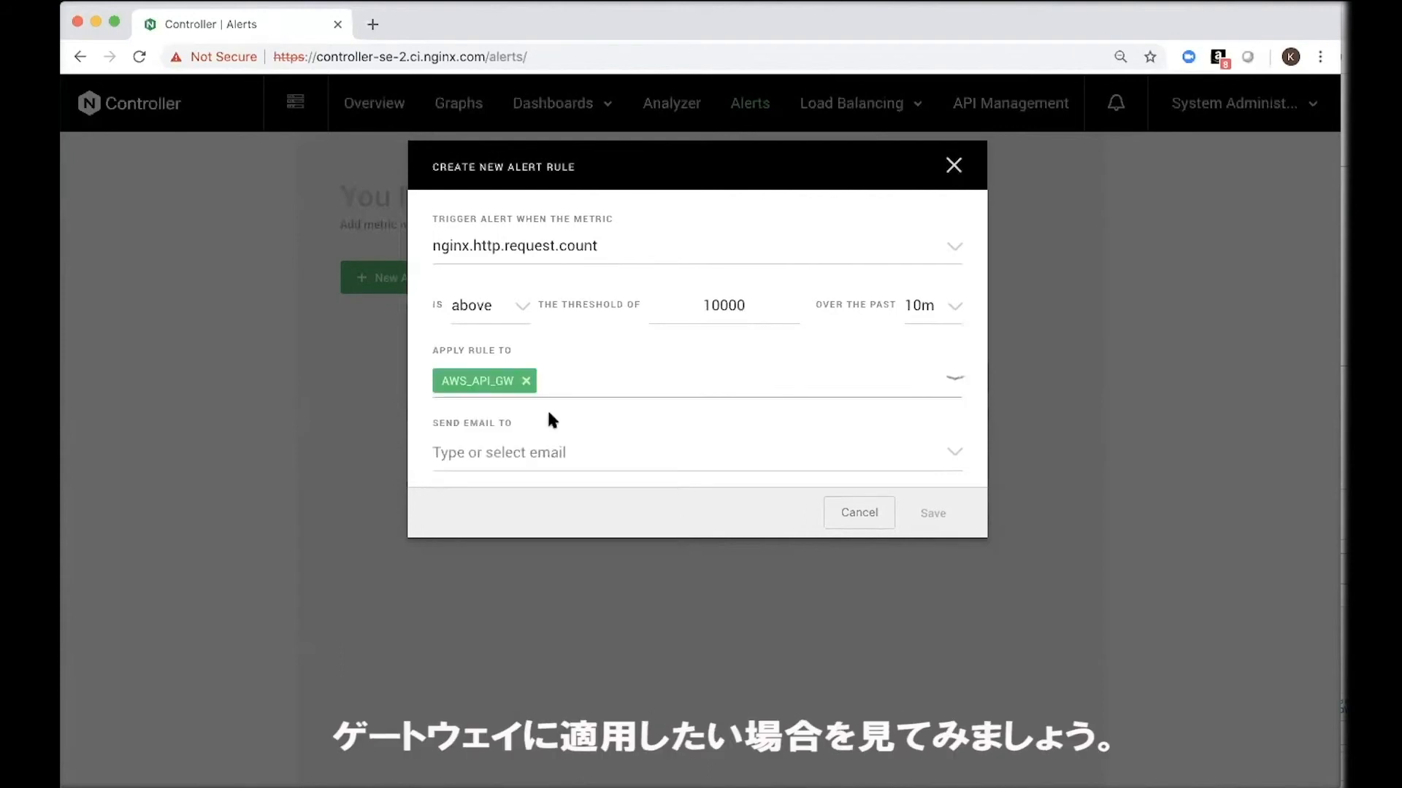
left_click(579, 388)
left_click(567, 450)
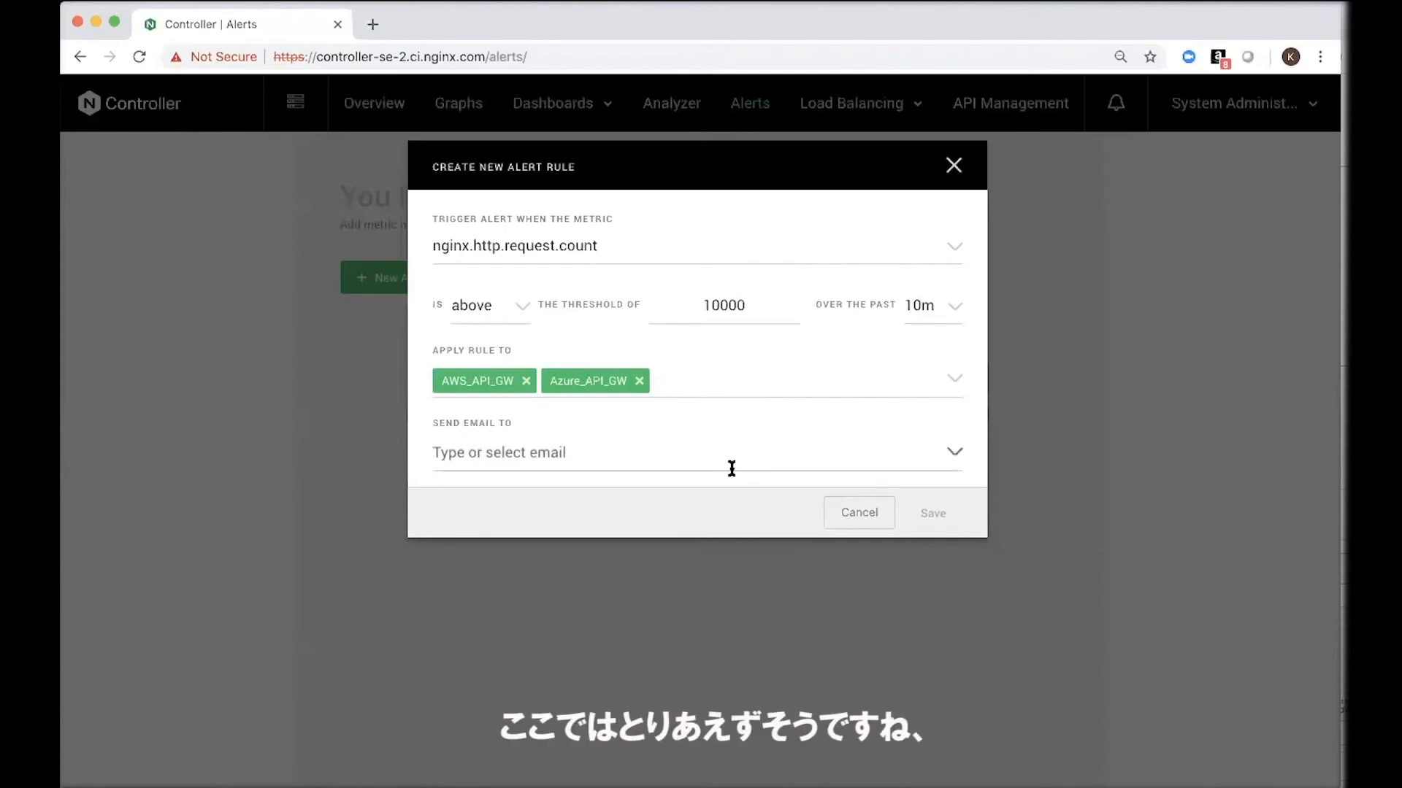
Step: Choose the suggested guest e-mail address as the alert's recipient and save the rule
left_click(732, 468)
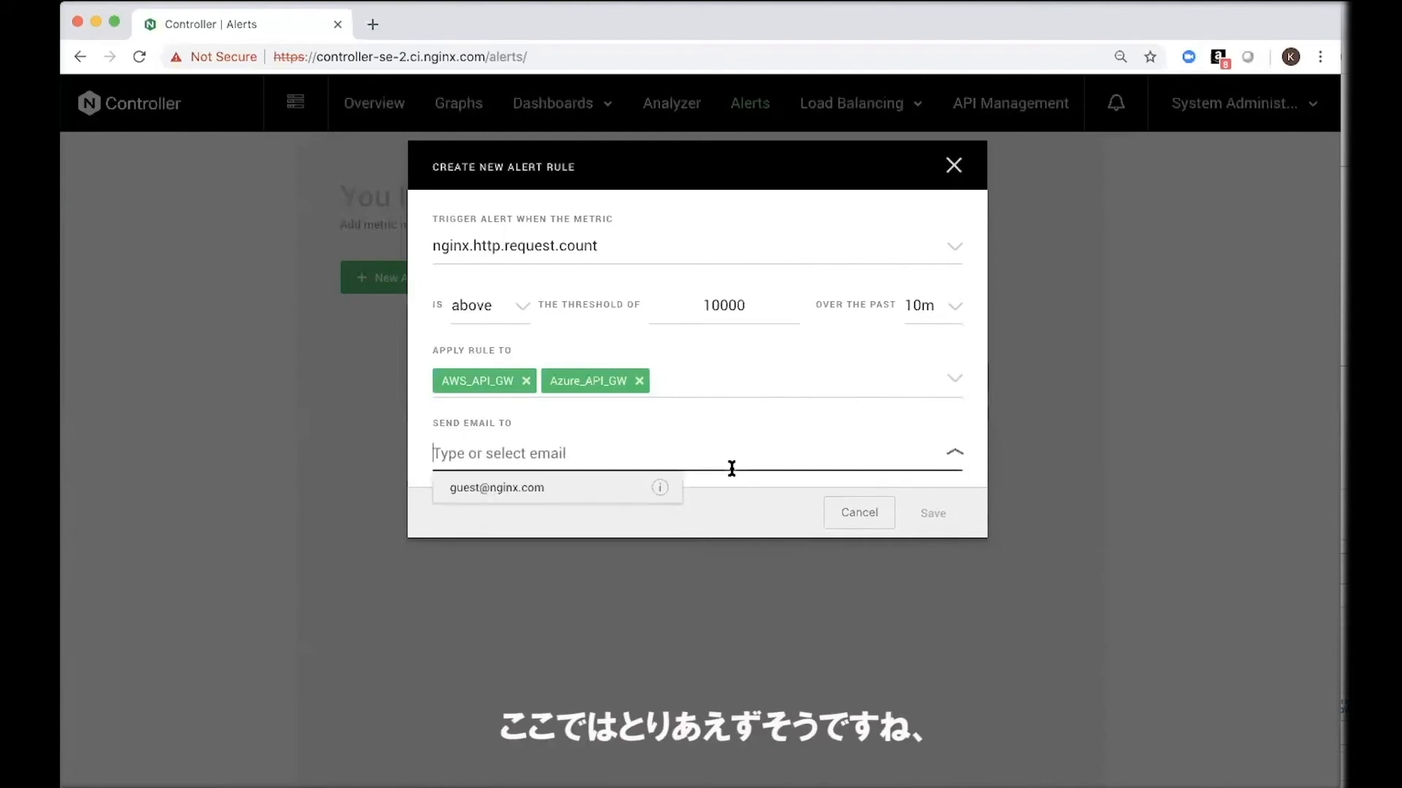
left_click(615, 493)
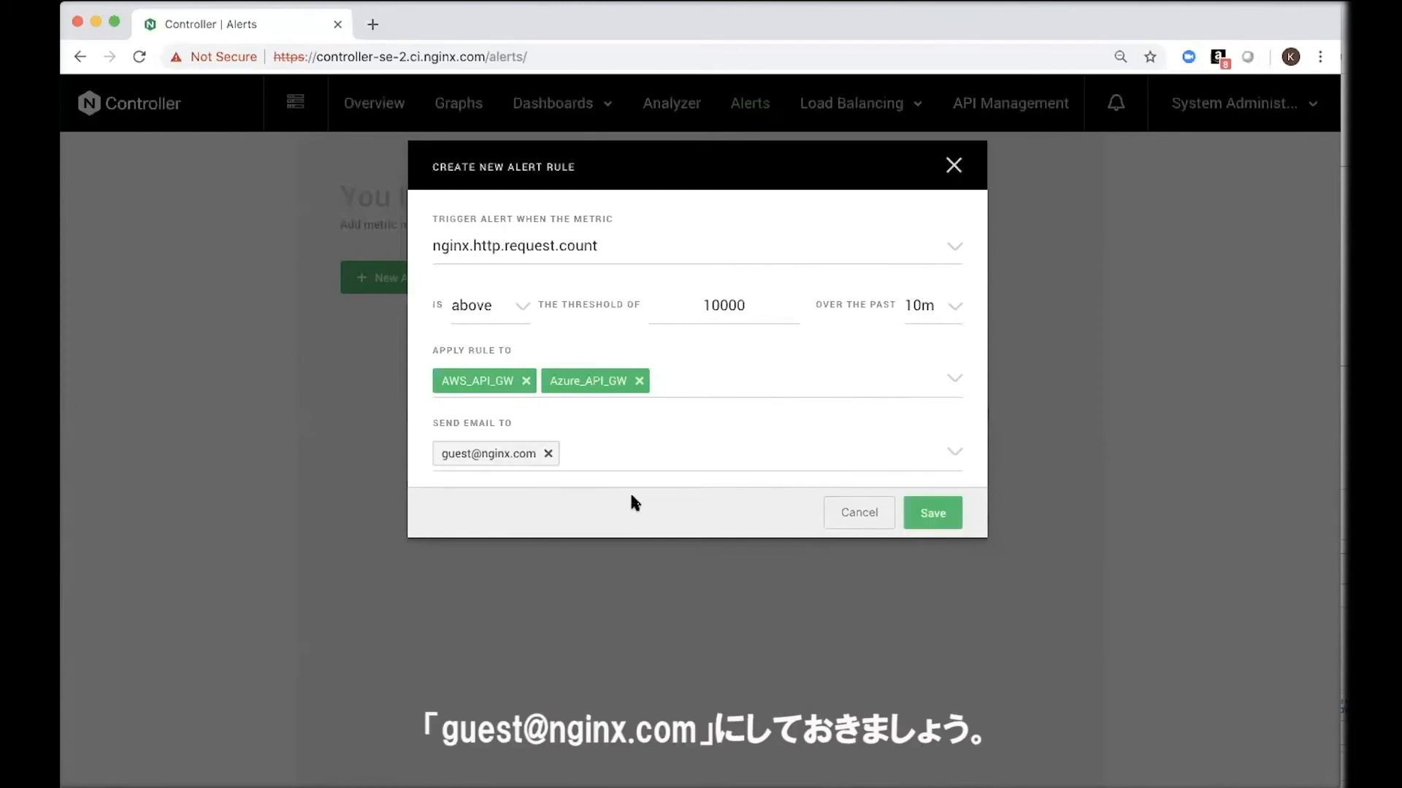
left_click(931, 512)
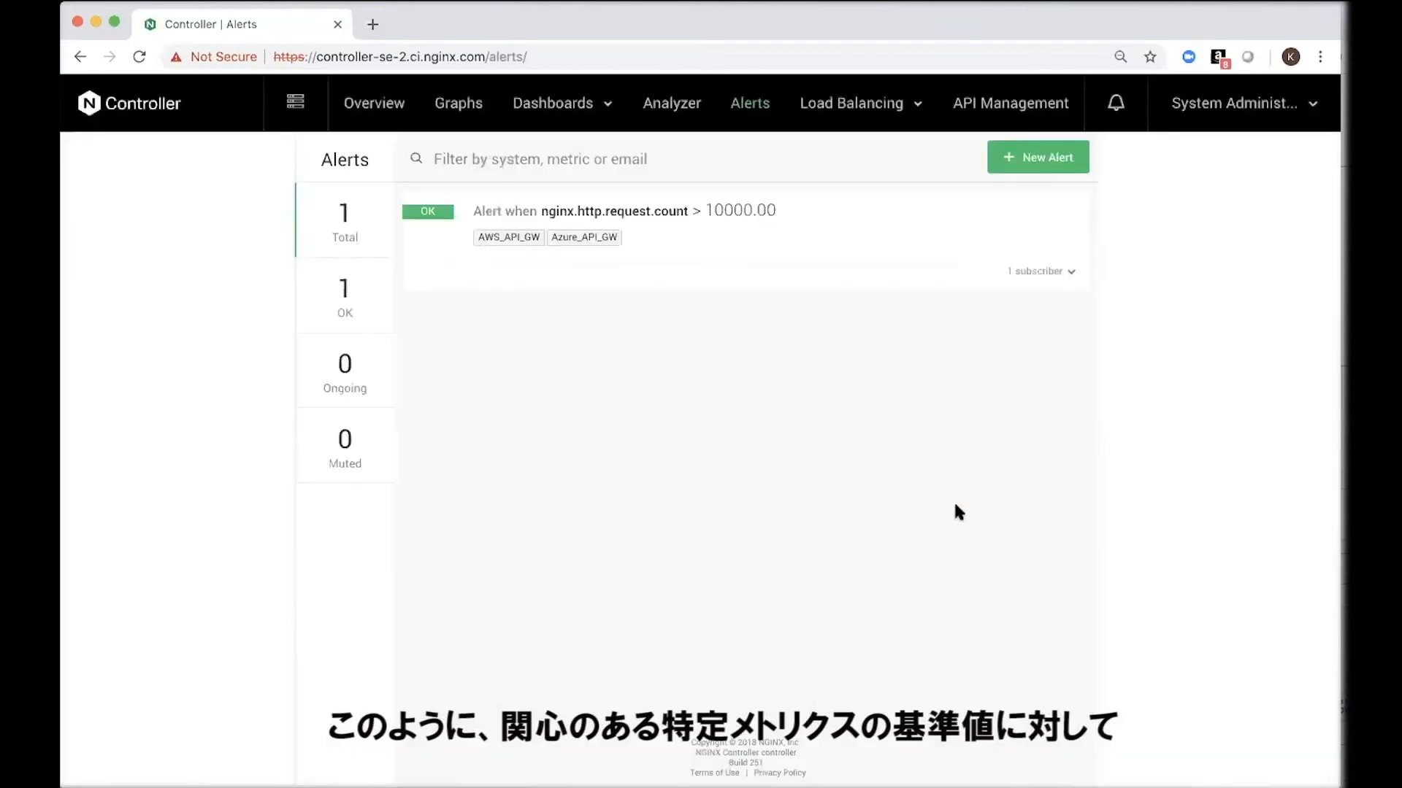